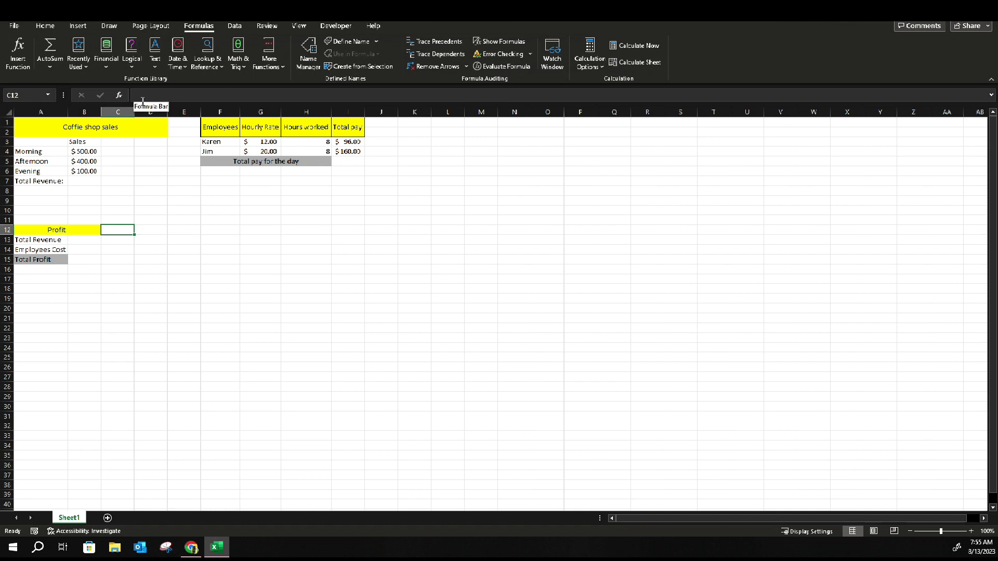
Step: Enter =B4+B5+B6 in Total Revenue cell B7 so it shows $1,000.00
drag(185, 269, 151, 318)
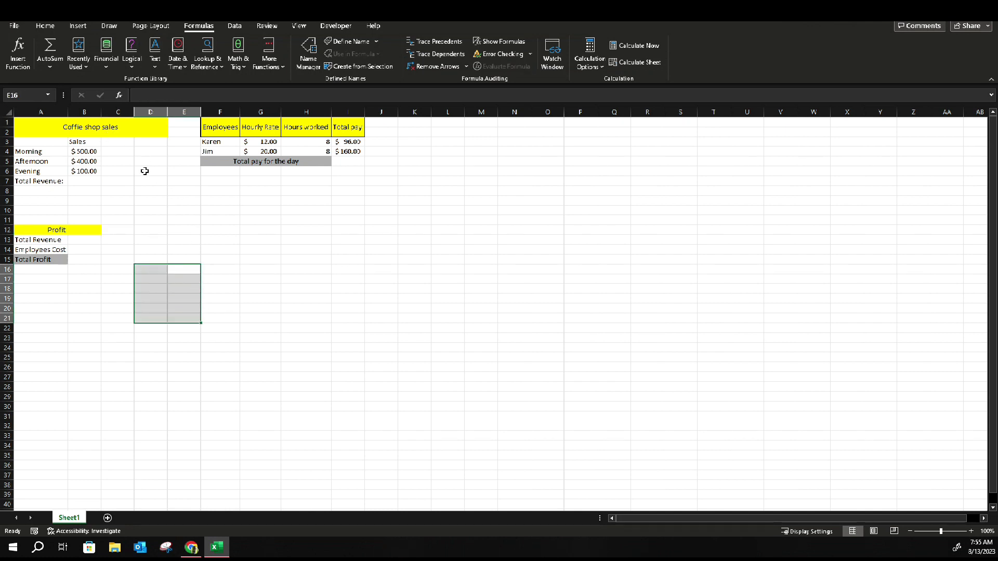
click(133, 208)
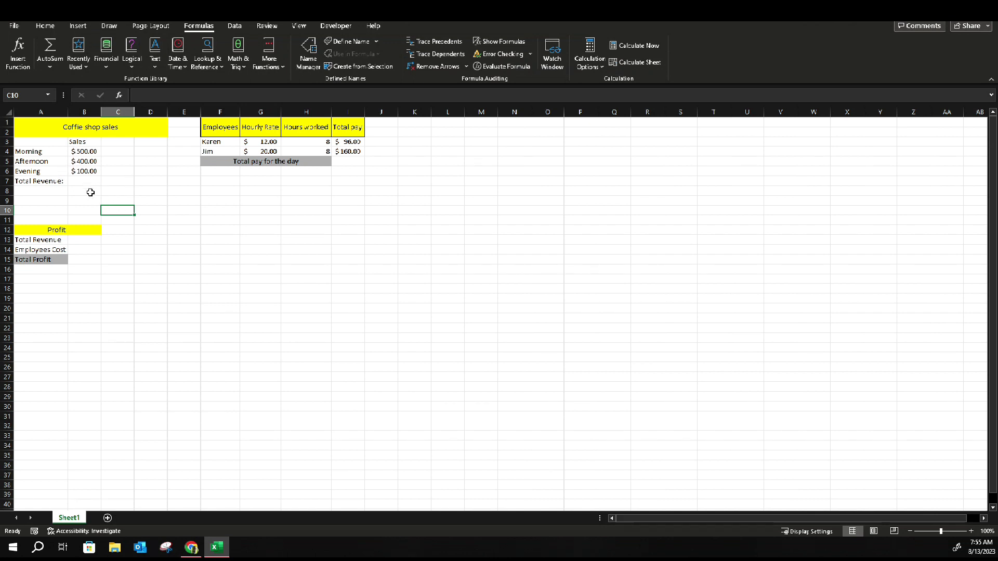
click(90, 181)
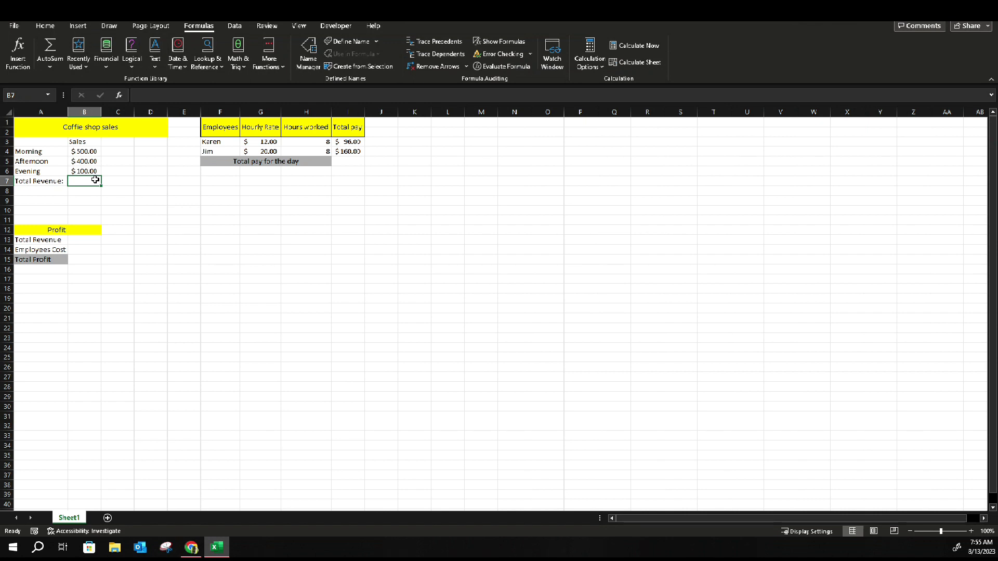
text(=)
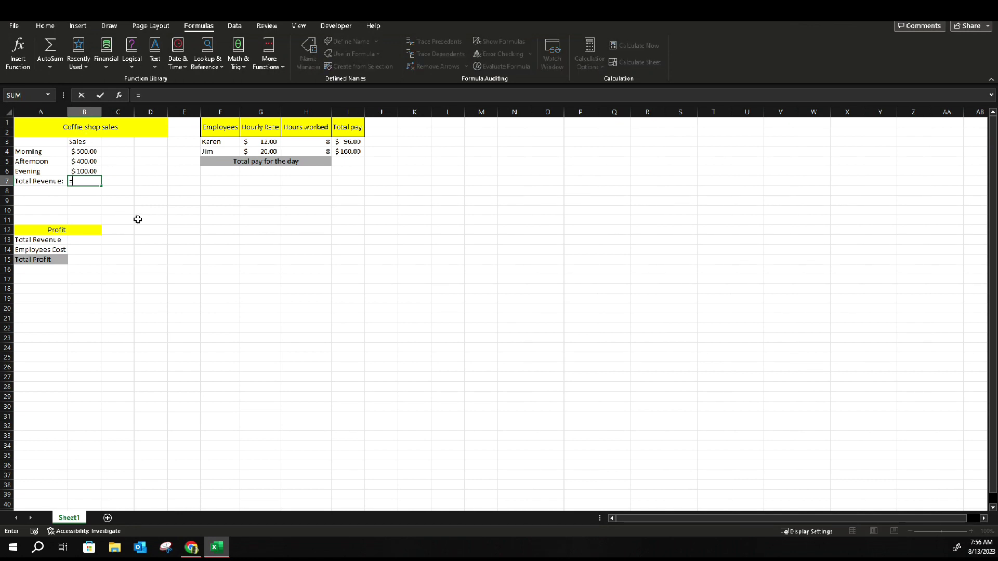
click(86, 152)
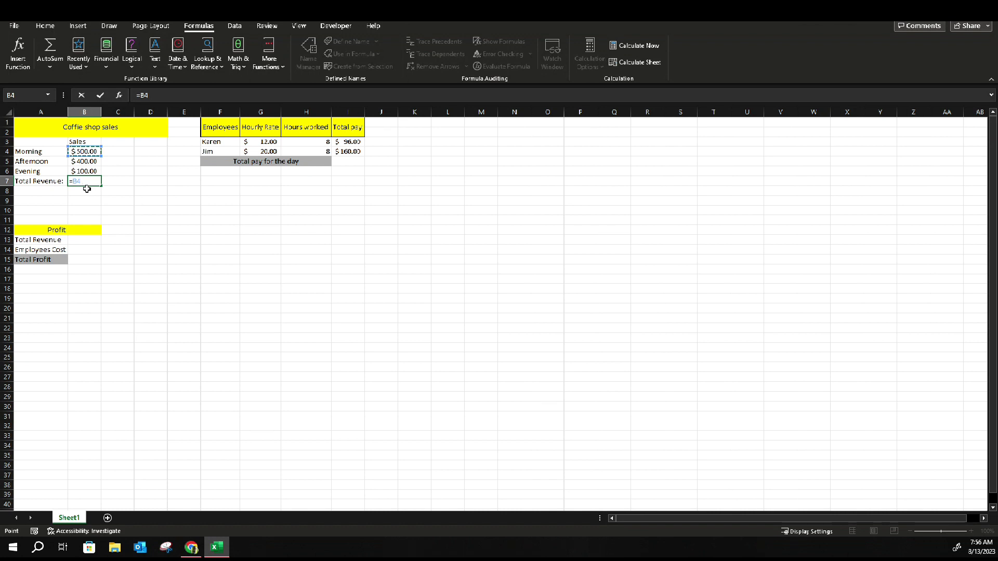
text(+)
click(82, 161)
text(+)
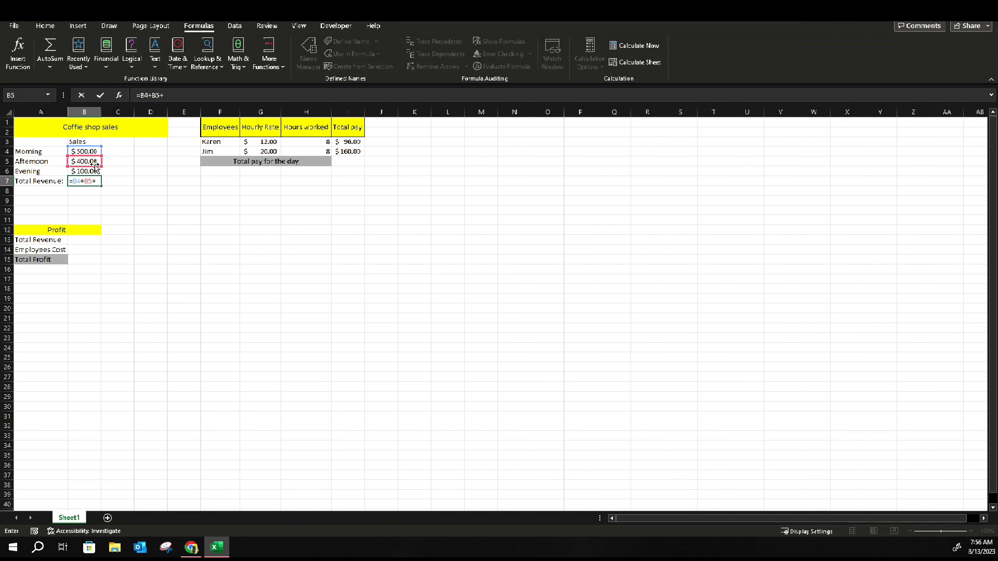
click(94, 171)
key(Return)
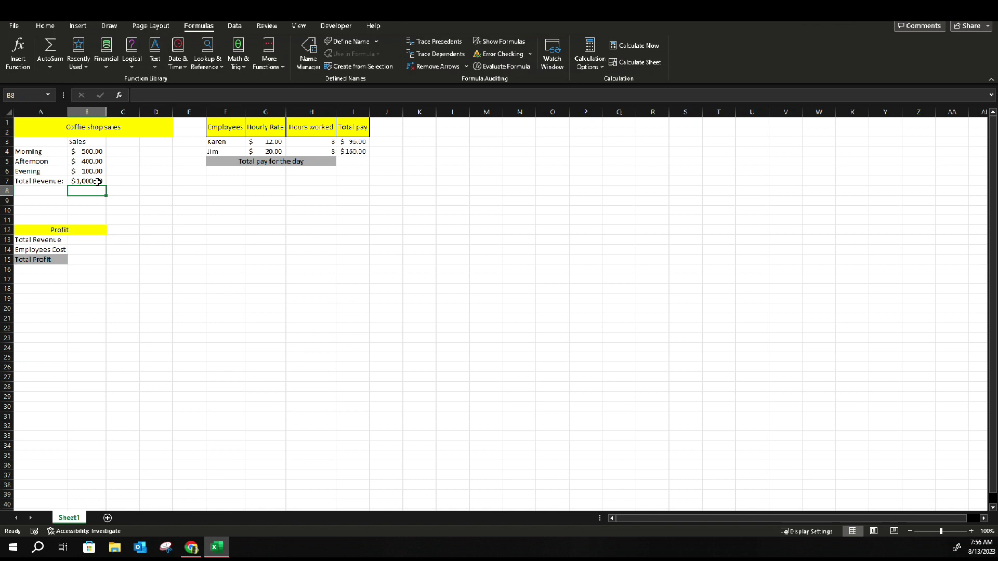
Step: Copy B7's formula =B4+B5+B6 into C7 as text by prefixing it with '..'
click(93, 181)
click(198, 96)
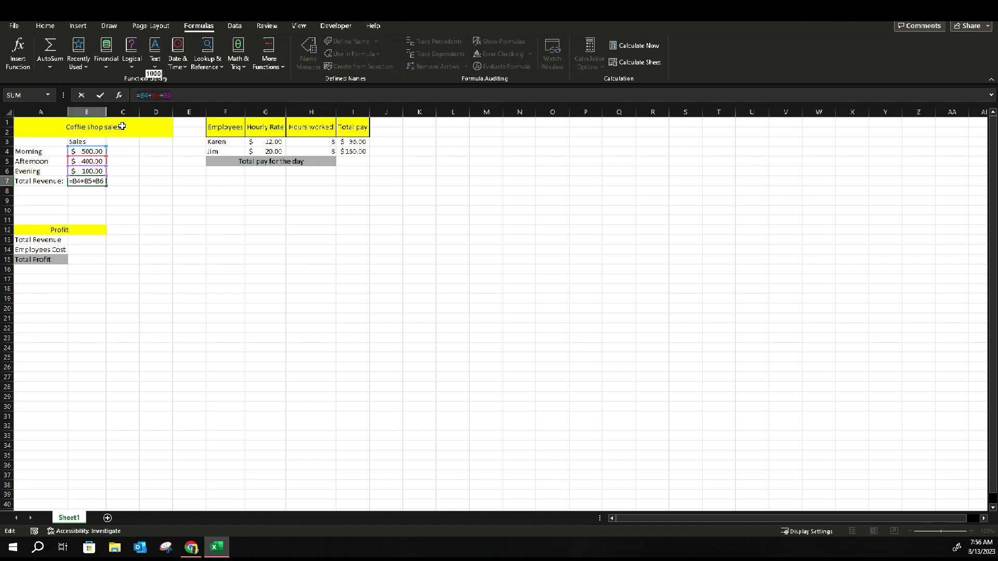
key(ctrl+Return)
double_click(121, 182)
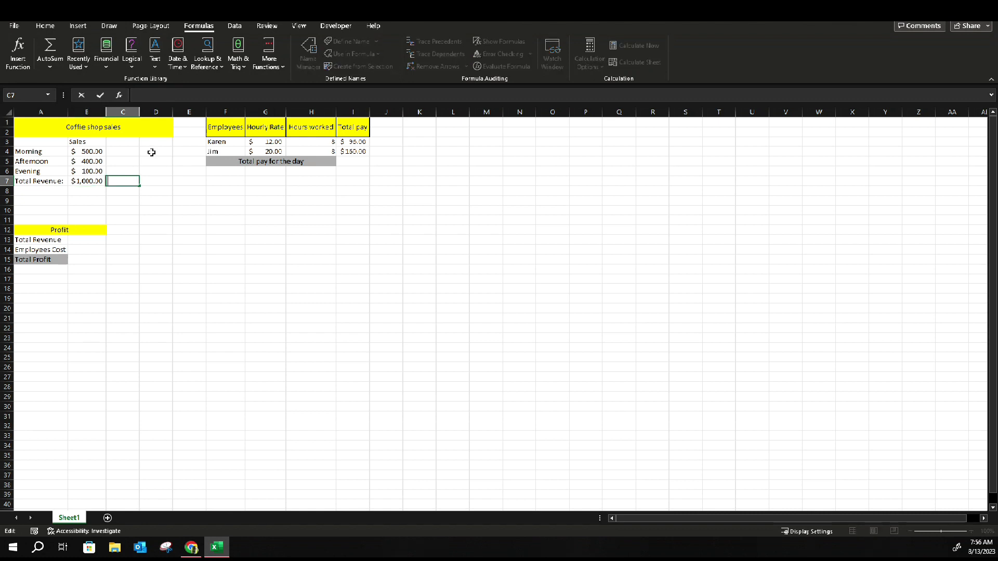
text(=B4+B5+B6)
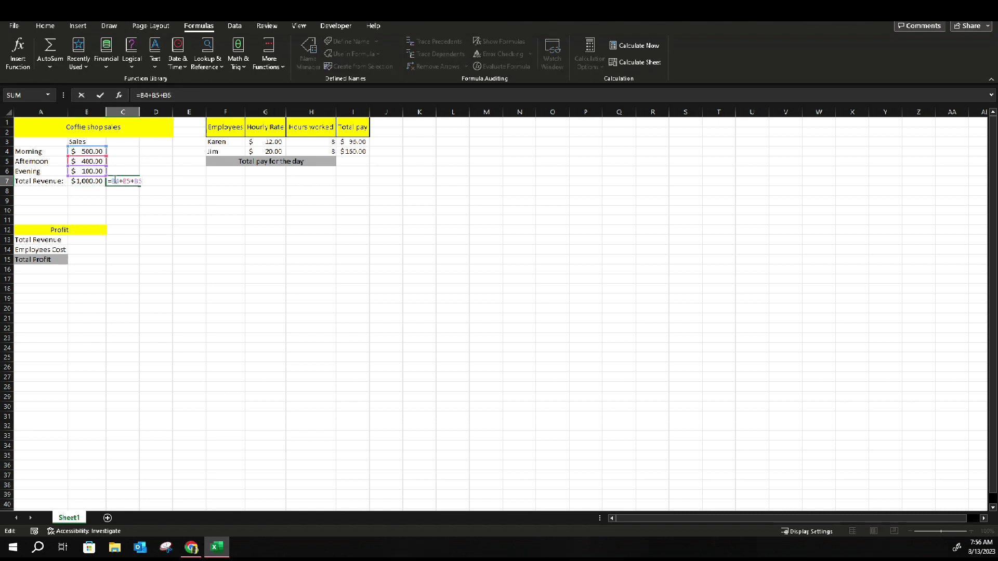
double_click(115, 181)
click(115, 181)
text(..)
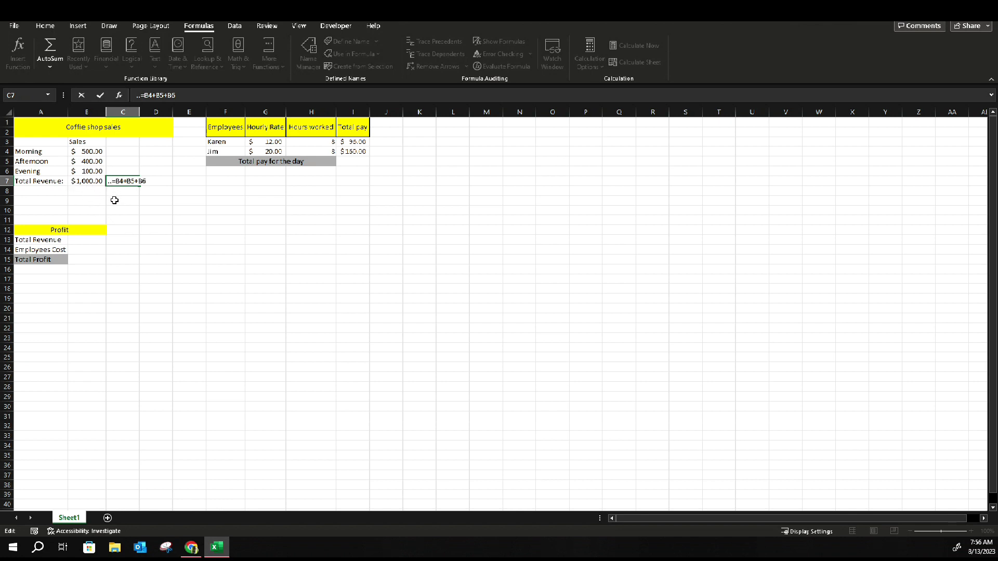
click(114, 200)
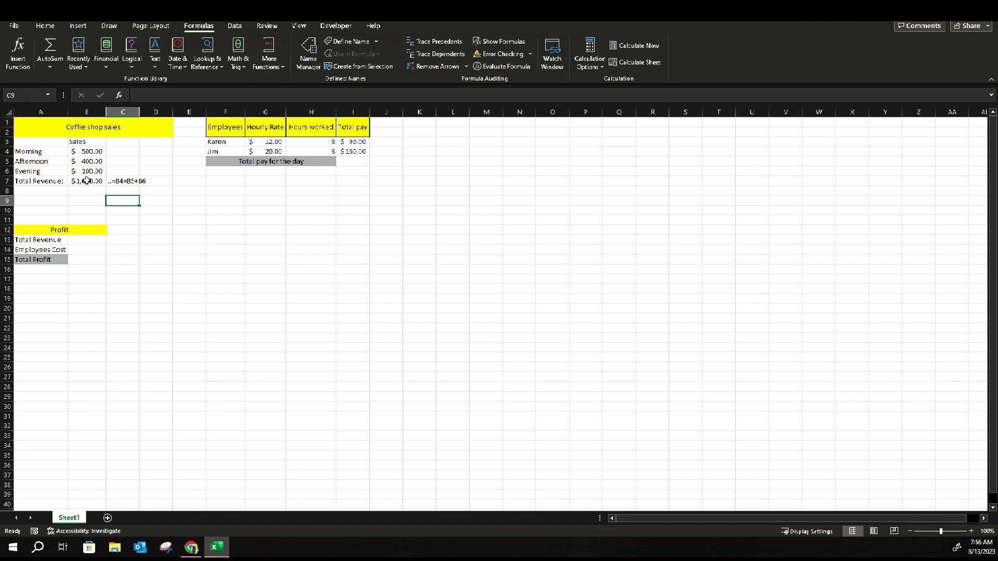
click(87, 180)
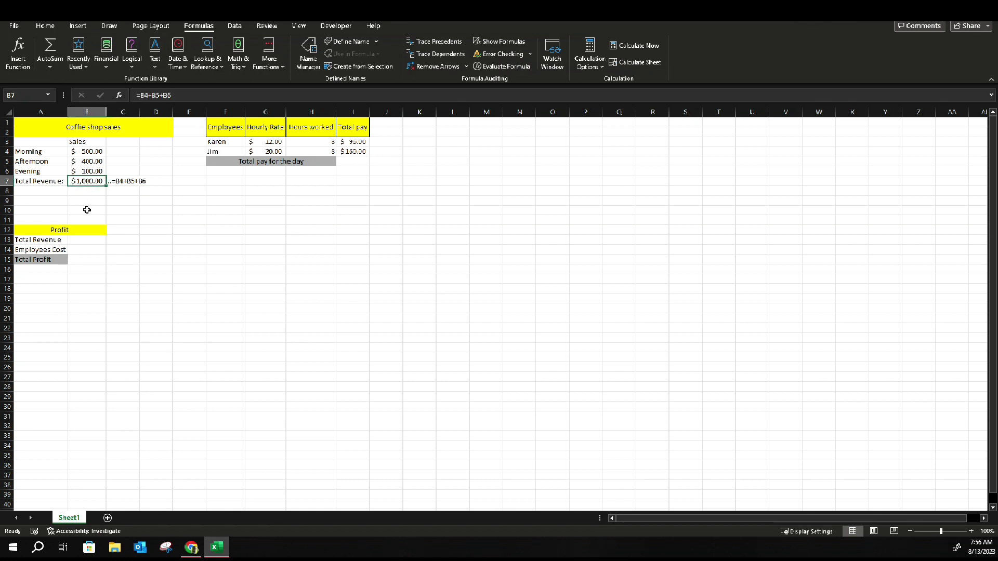
Step: Replace B7's addition with =SUM(B4:B6), keeping the $1,000.00 total
key(BackSpace)
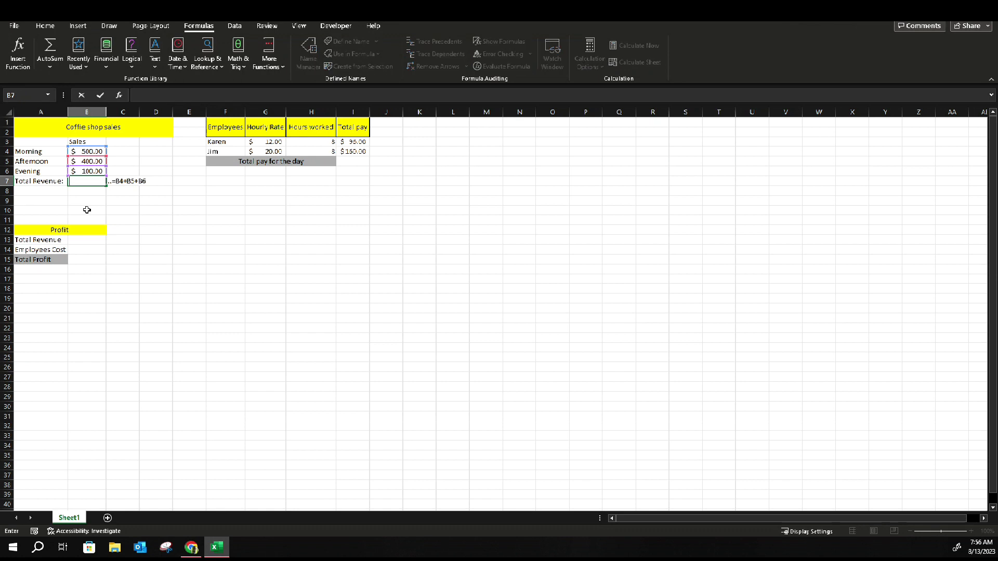
text(=sum)
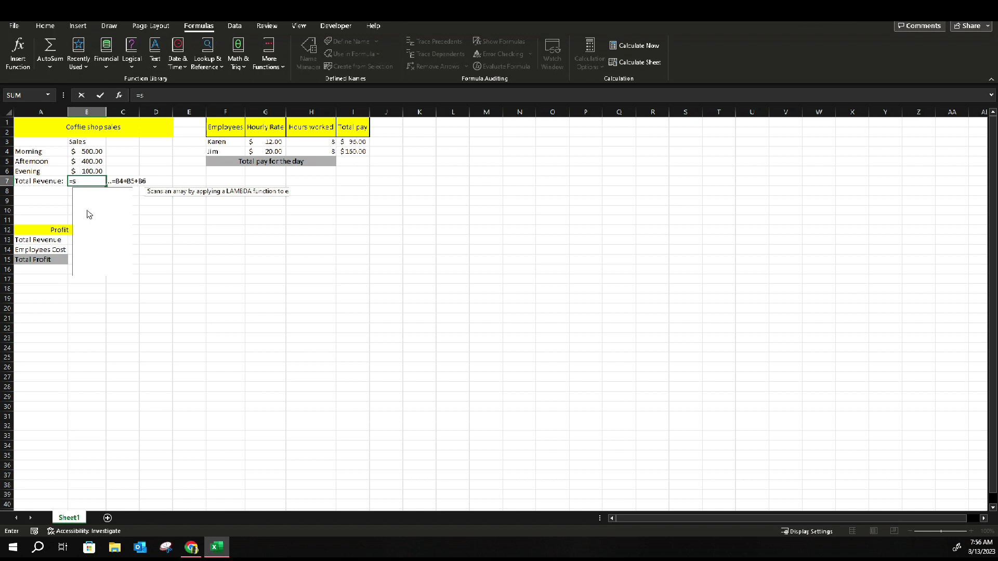
text(()
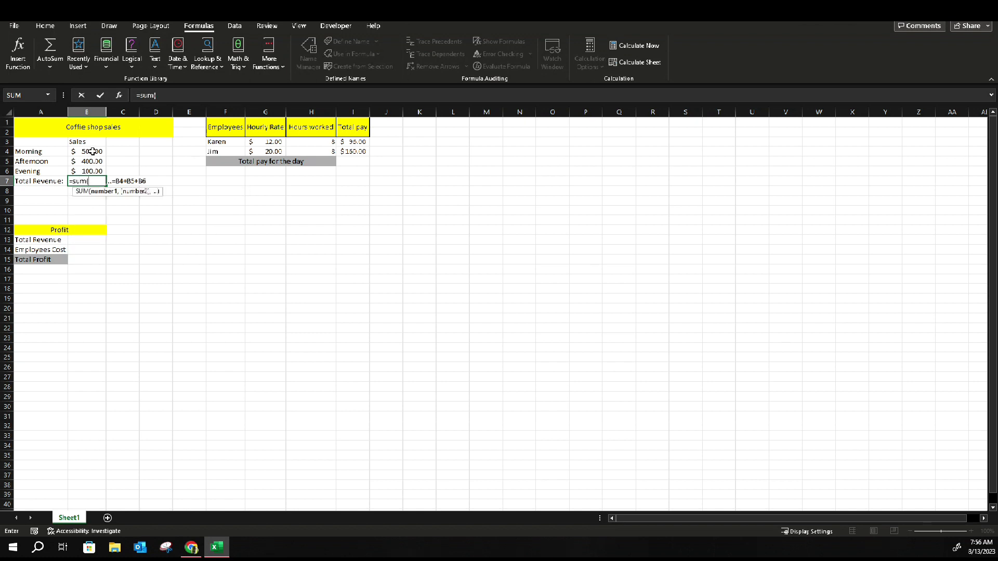
drag(92, 151, 92, 171)
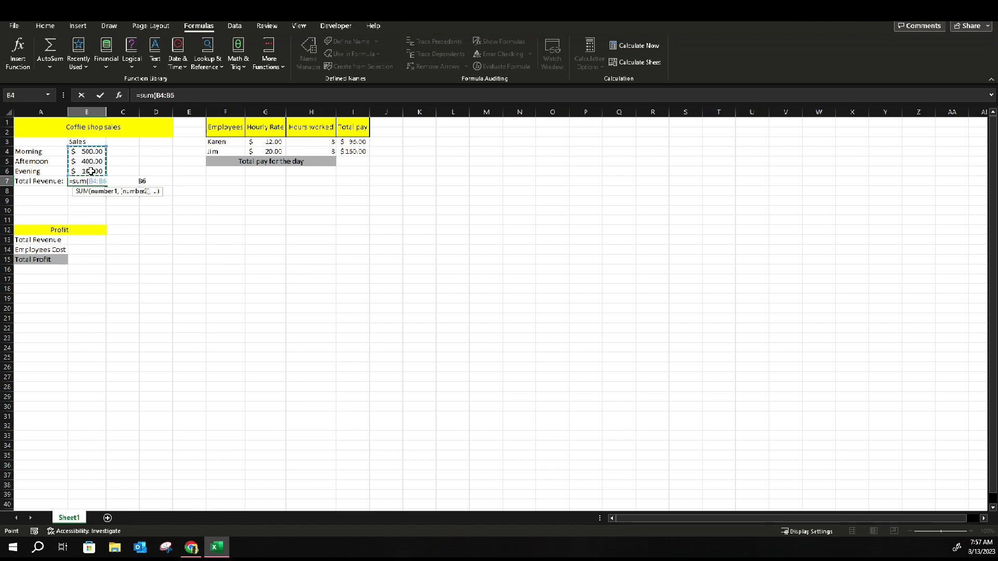
text())
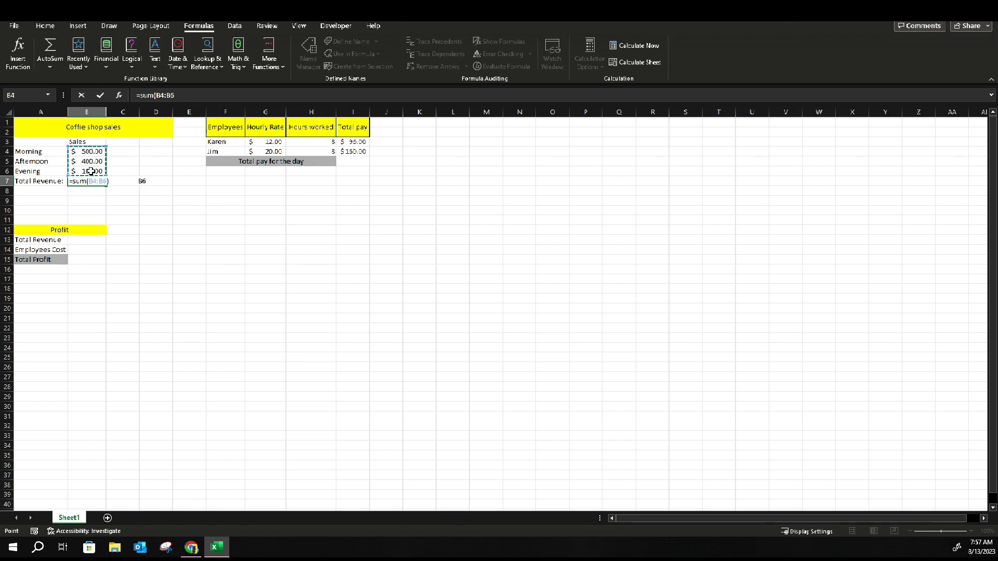
key(Return)
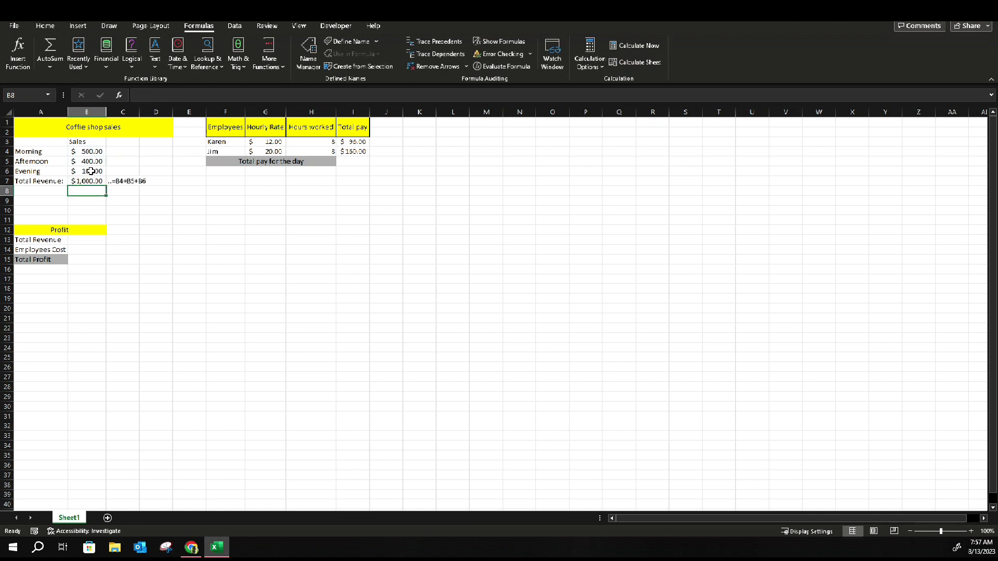
Step: Copy =SUM(B4:B6) from B7's formula bar into C8 as a text note
click(91, 177)
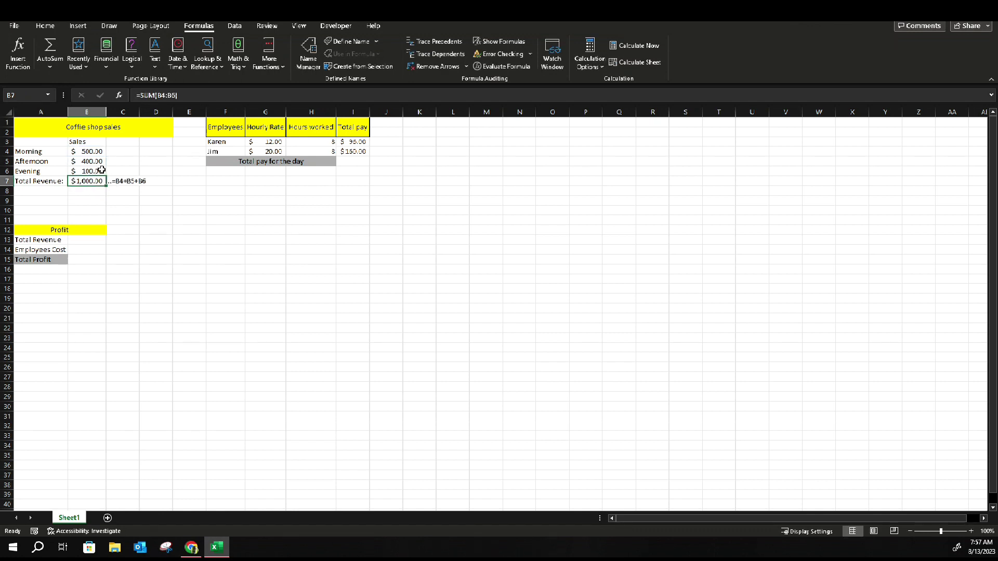
click(186, 95)
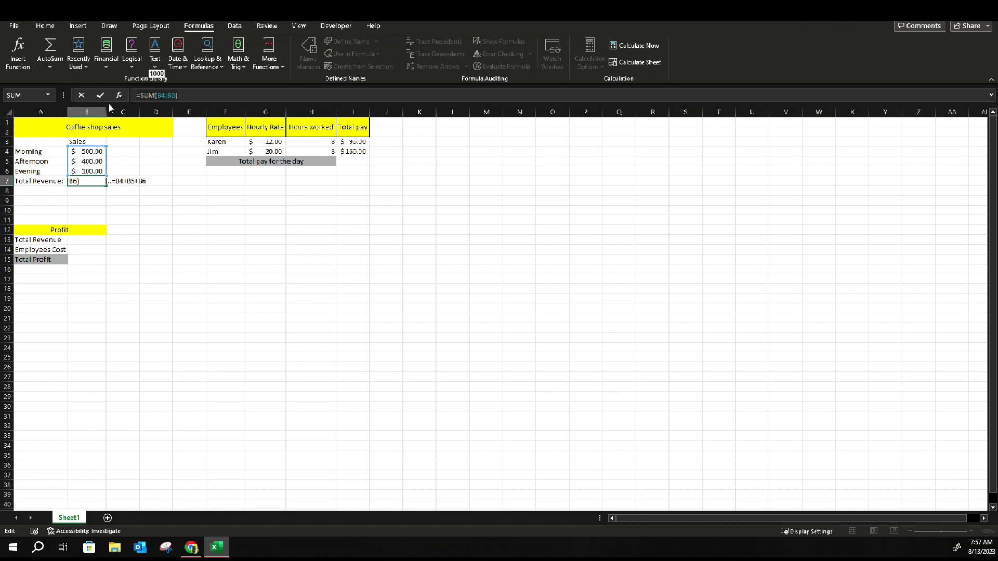
click(81, 95)
double_click(118, 191)
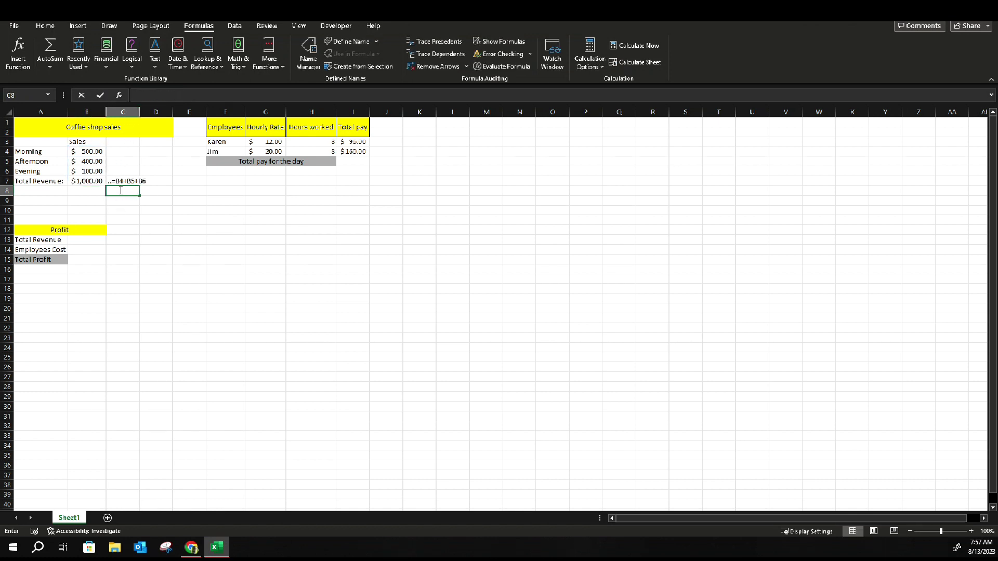
text(=SUM(B4:B6))
key(Home)
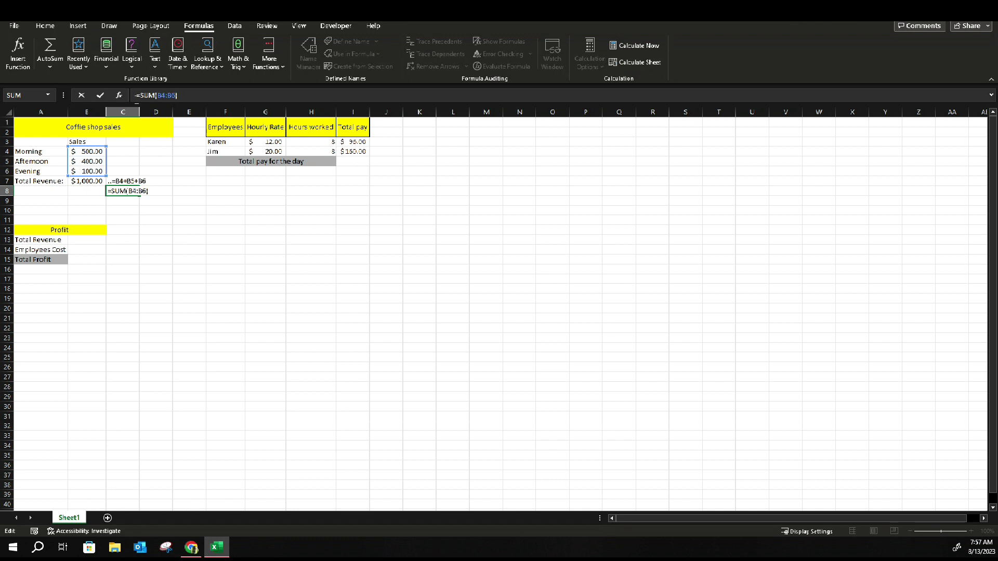
key(Return)
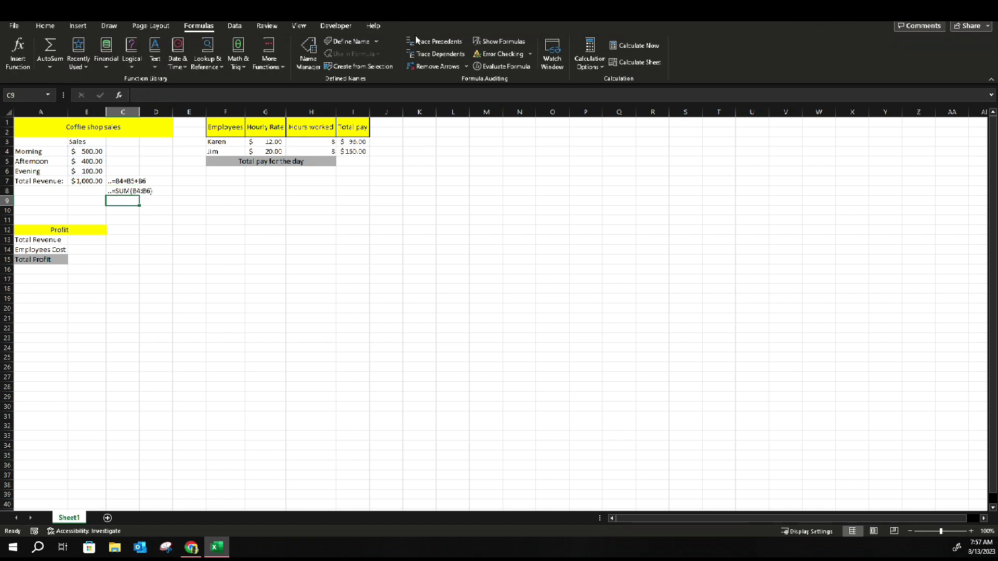
click(83, 191)
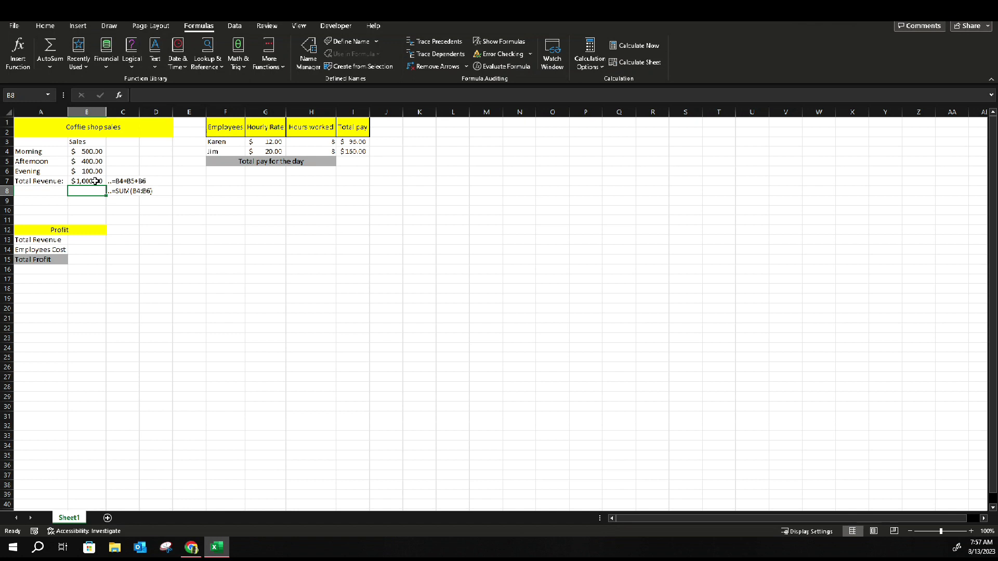
Step: For cell B7, insert SUM from Formulas > Math & Trig, with Number1 suggested as B4:B6
click(95, 181)
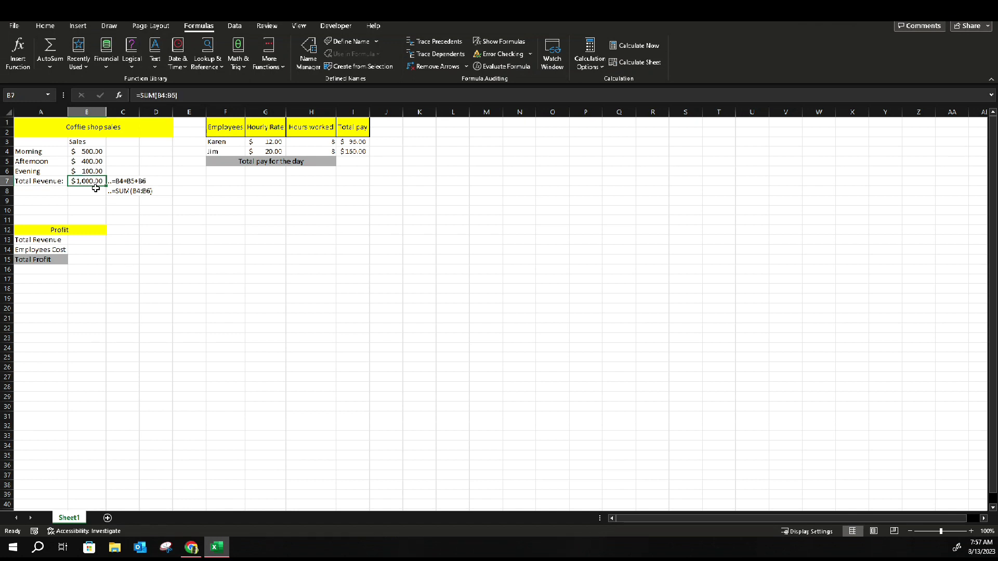
key(alt+equal)
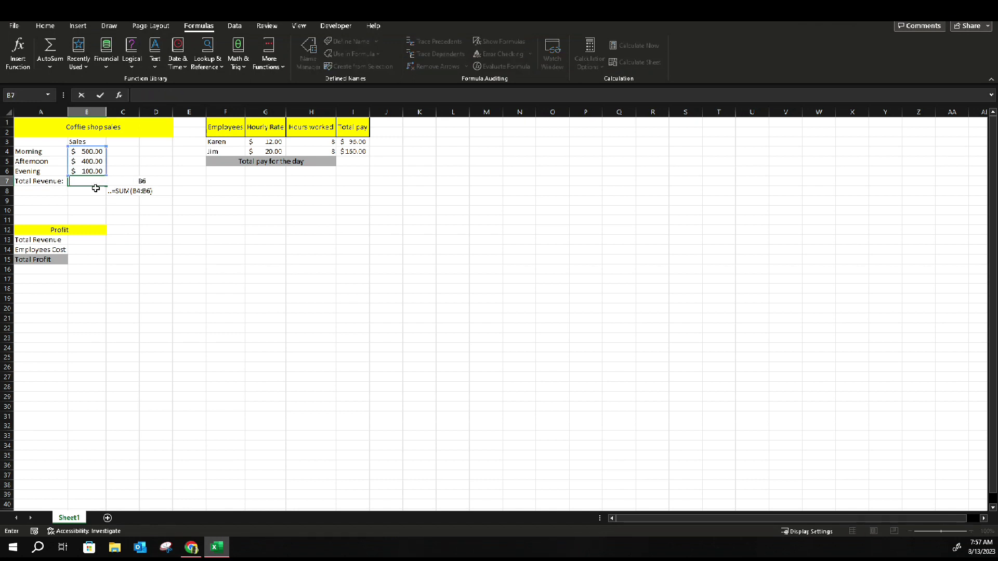
key(Escape)
click(129, 238)
click(102, 183)
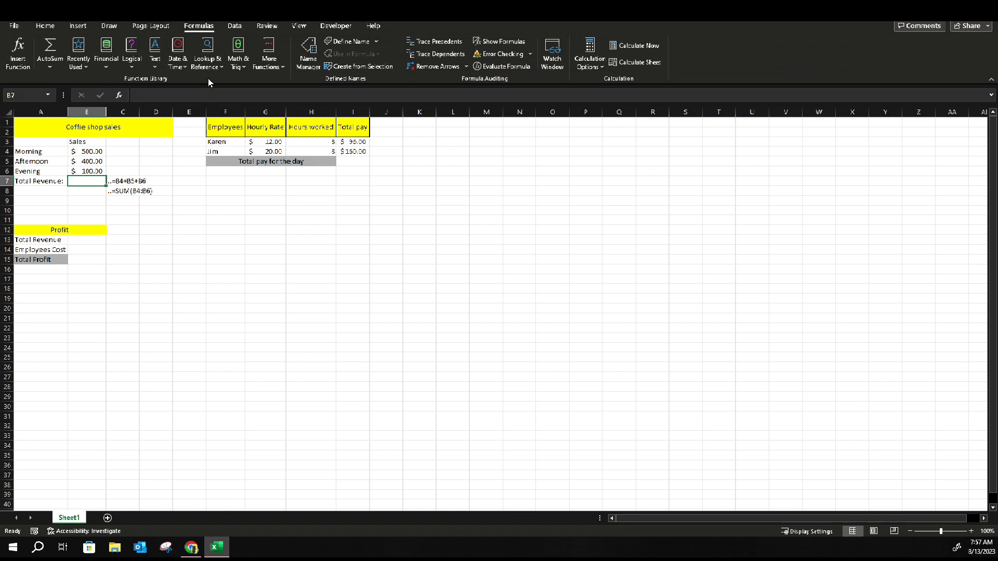
click(242, 67)
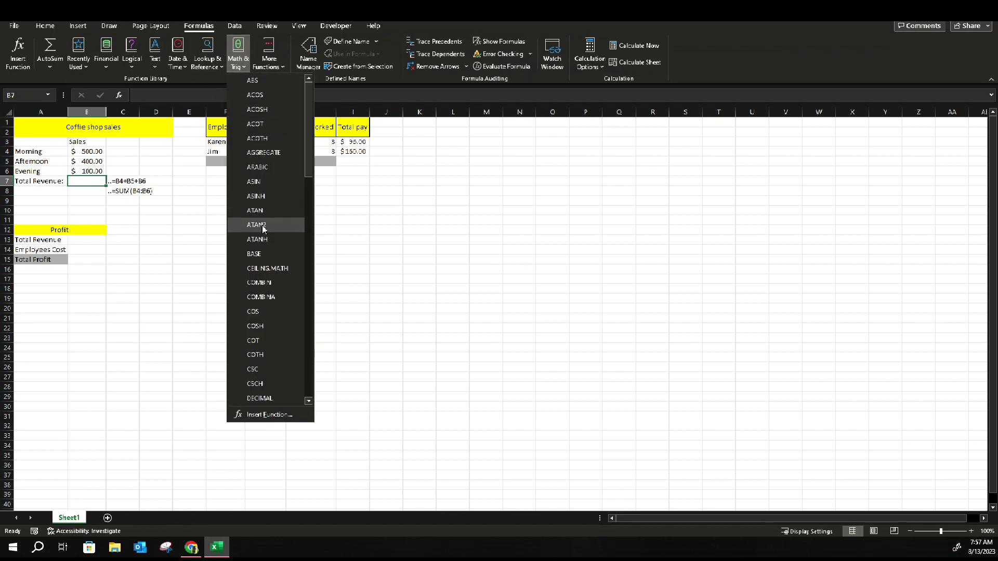
scroll(279, 242, down, 10)
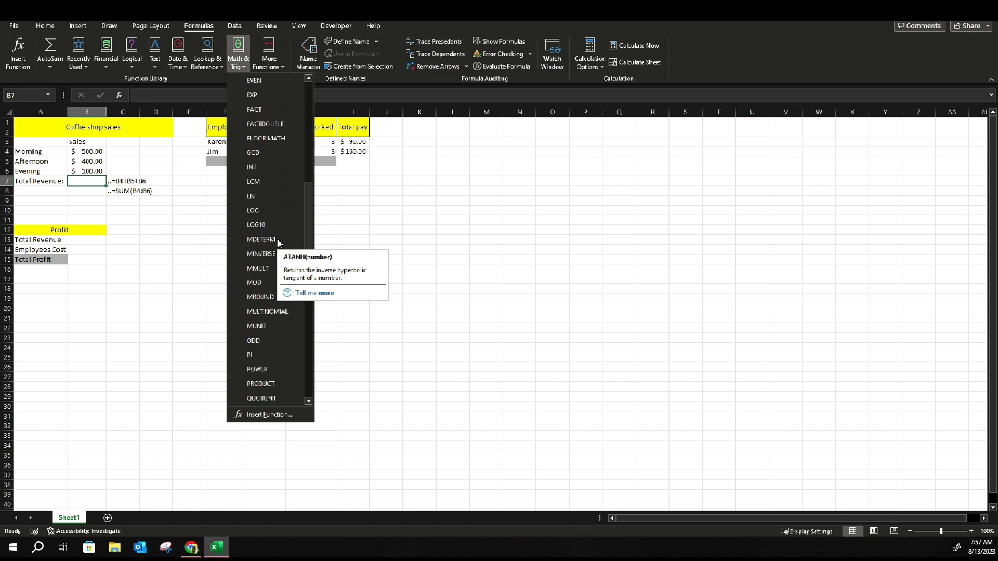
scroll(278, 243, down, 2)
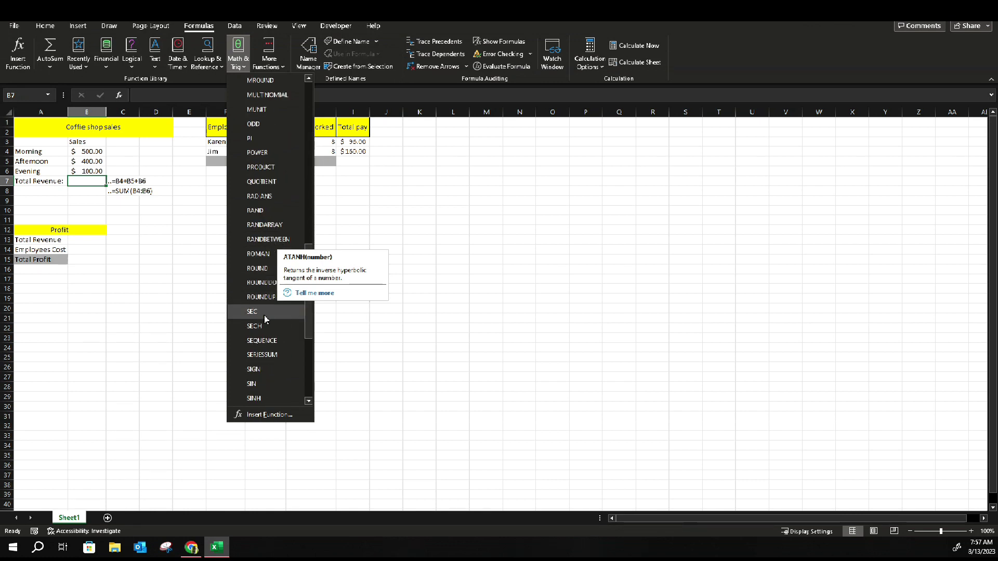
scroll(270, 346, down, 4)
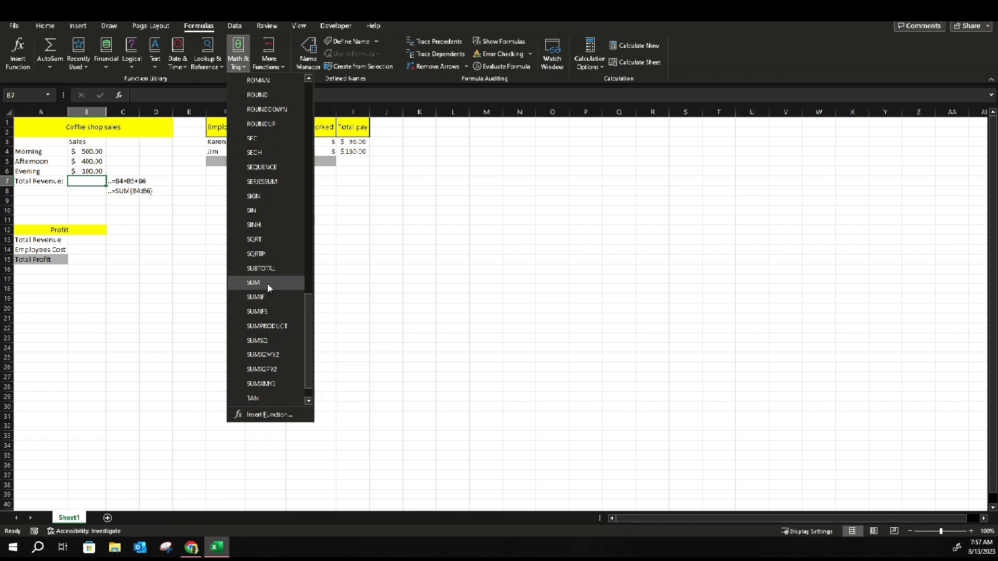
click(269, 288)
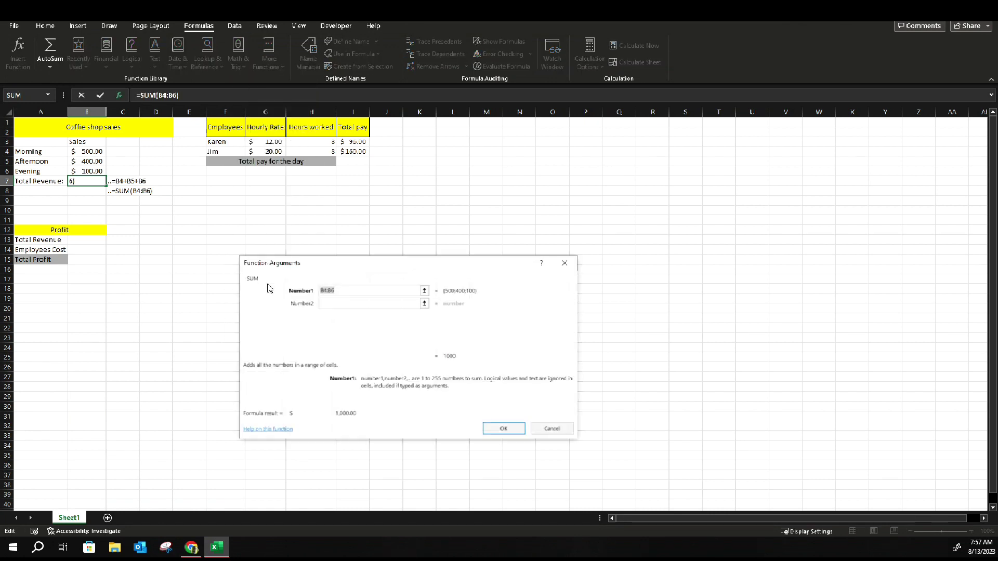
Step: Reset Number1 to the B4:B6 range selected on the sheet and confirm the SUM
click(341, 291)
key(BackSpace)
key(BackSpace)
key(BackSpace)
key(BackSpace)
key(BackSpace)
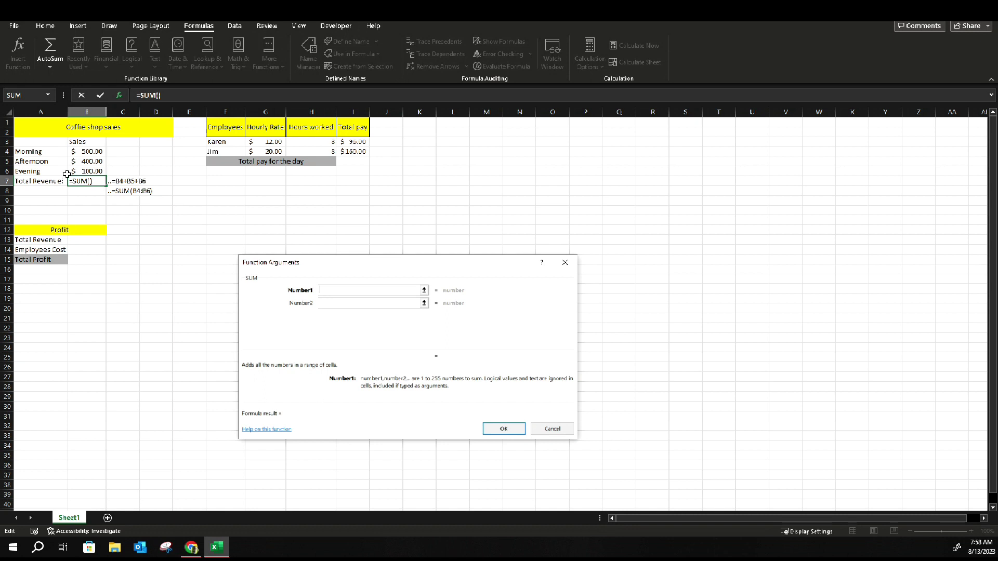
drag(98, 151, 97, 157)
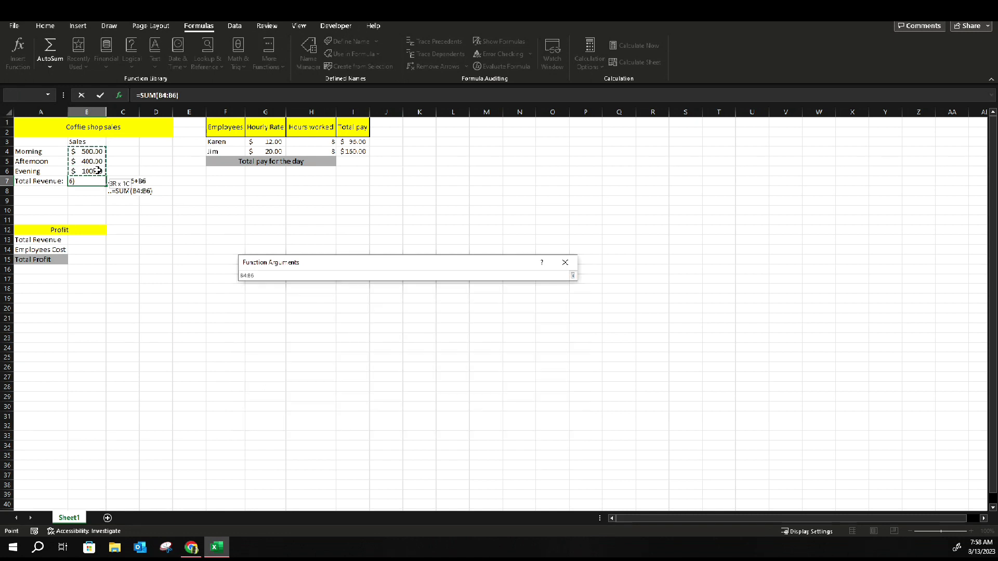
drag(98, 170, 98, 170)
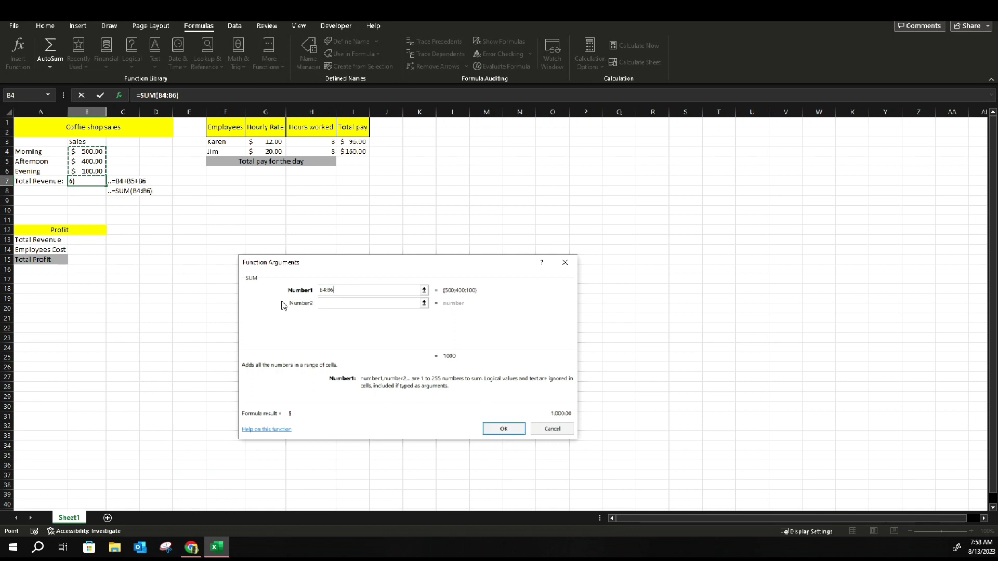
key(Return)
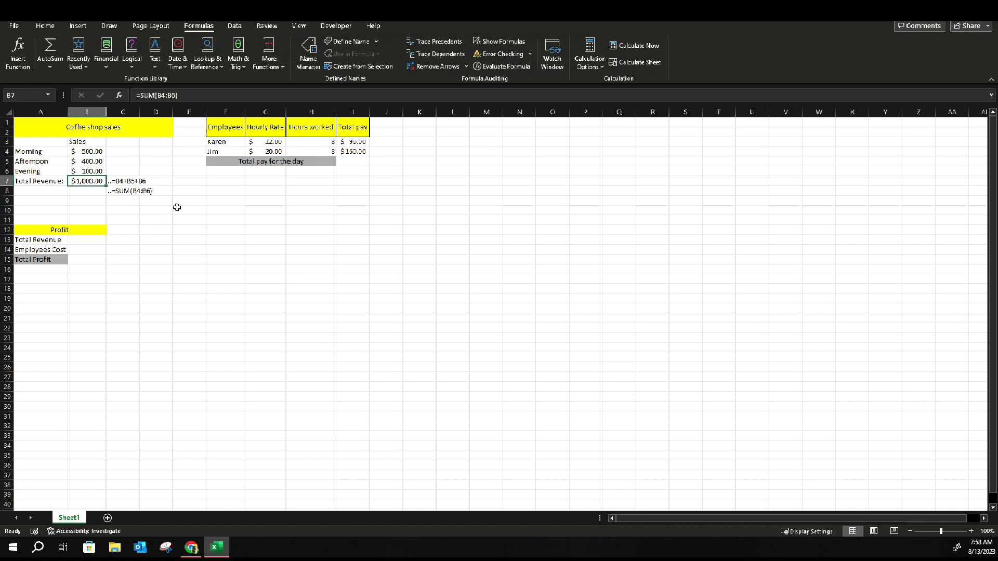
click(156, 268)
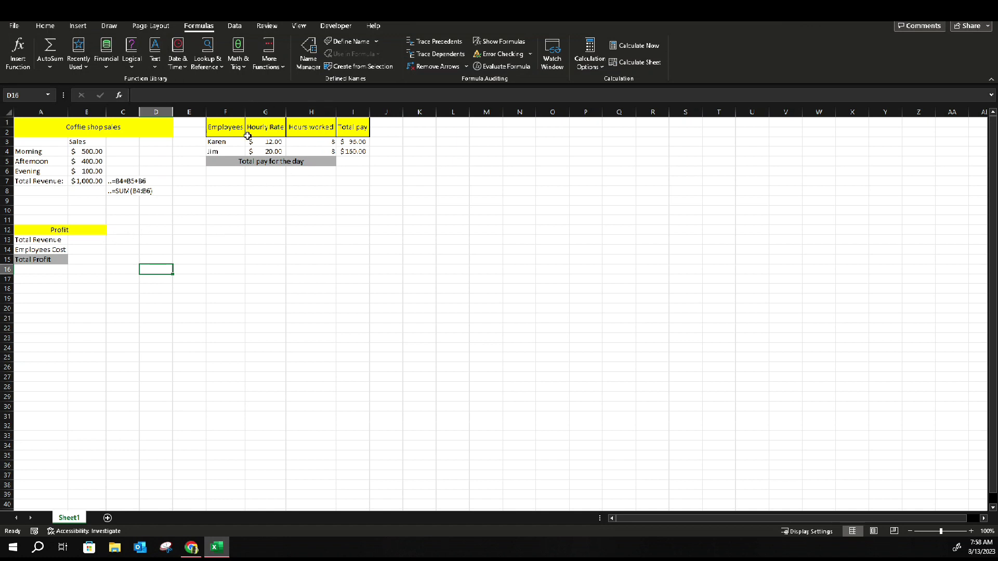
Step: Enter =SUM(I3:I4) in I5 to total the day's employee pay
click(363, 163)
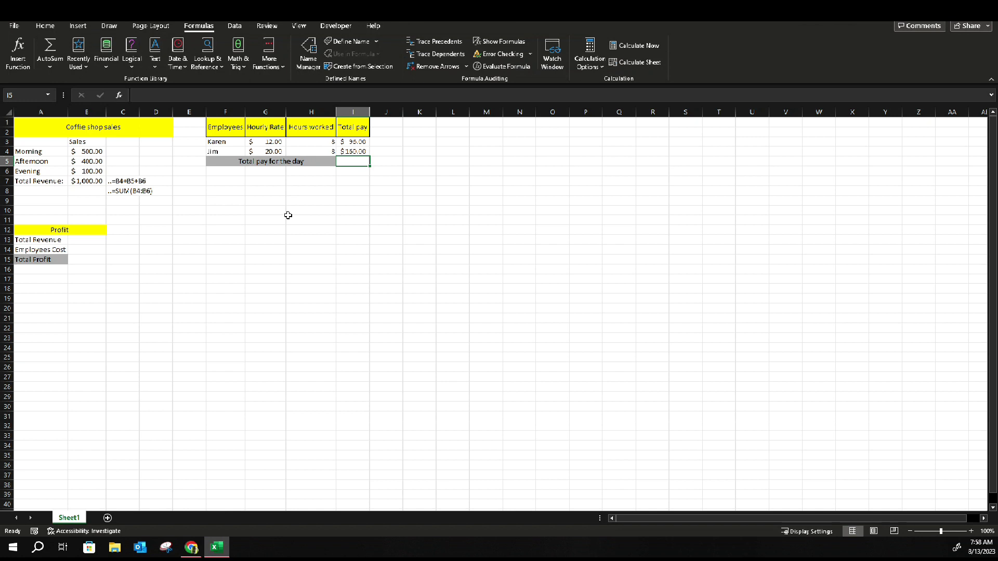
text(=su)
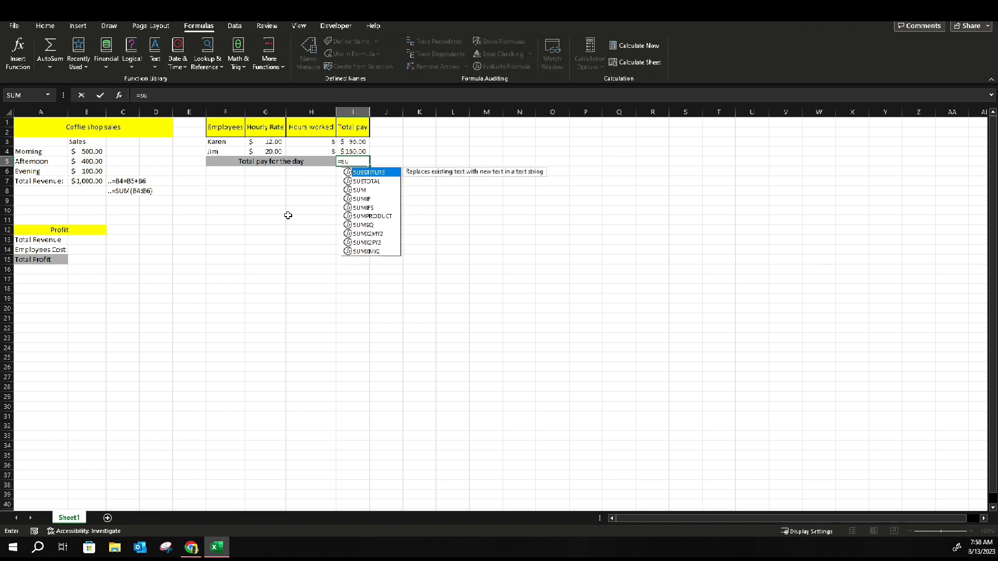
text(m()
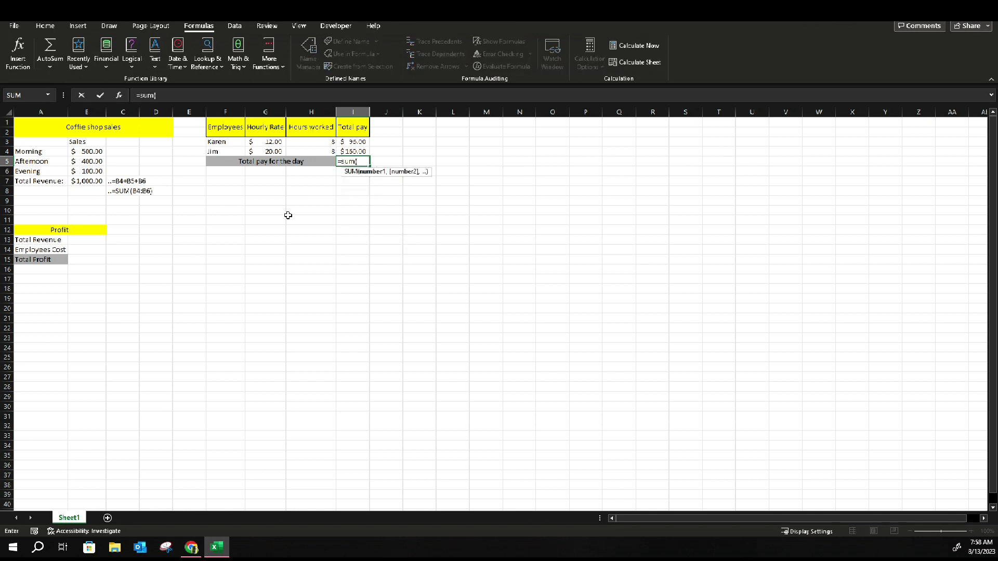
drag(352, 142, 352, 150)
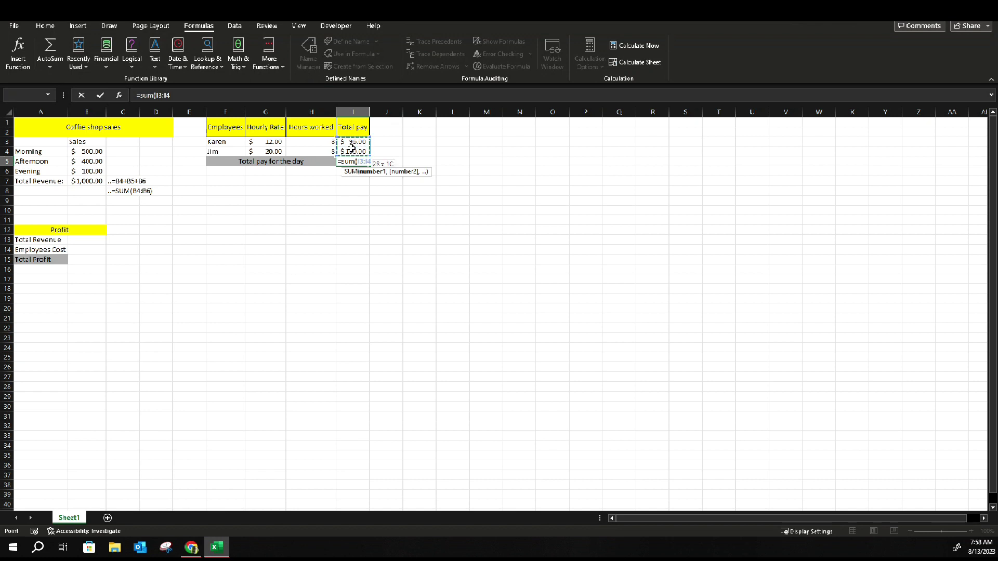
text())
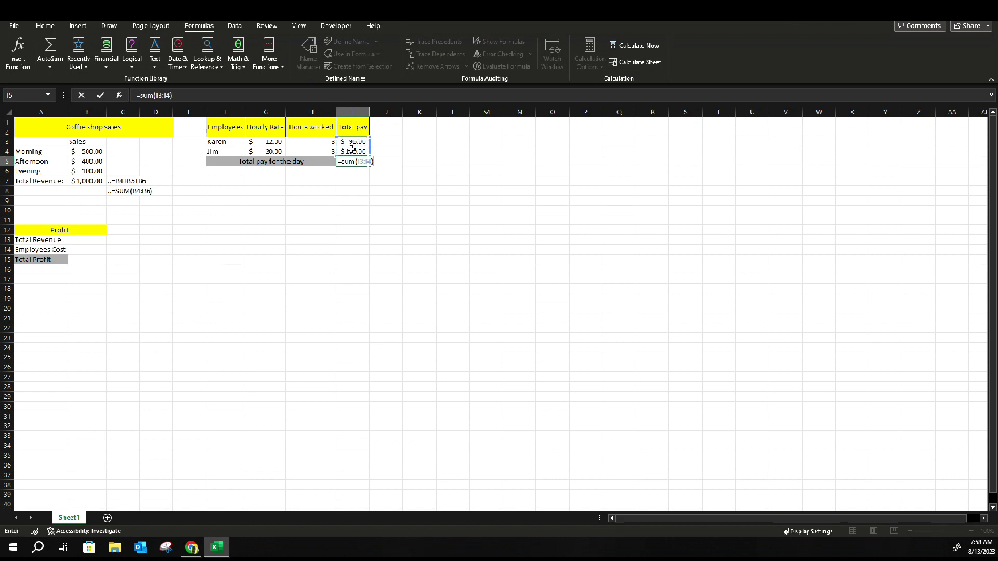
key(Return)
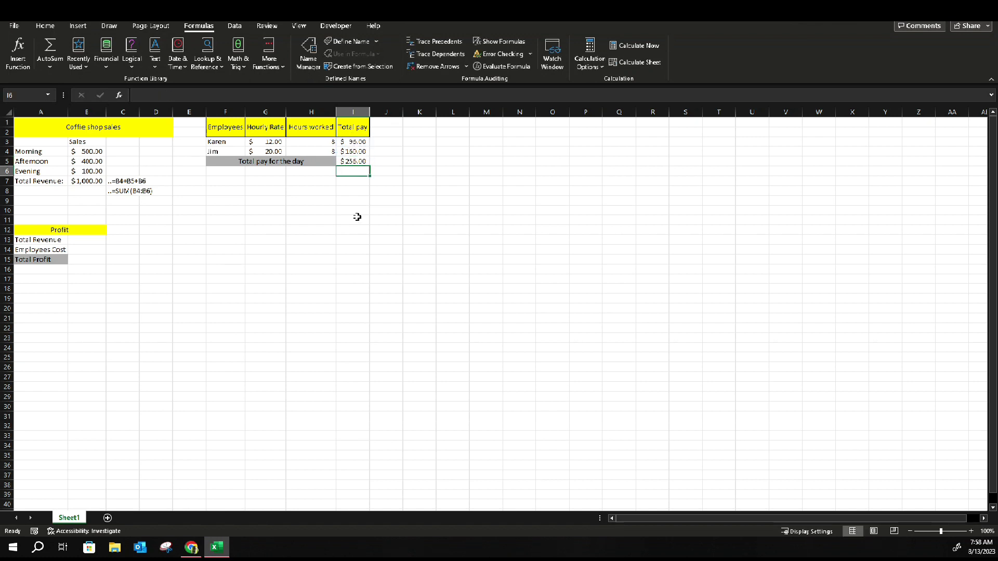
Step: Copy I5's formula into J5 as text prefixed with '..'
click(361, 161)
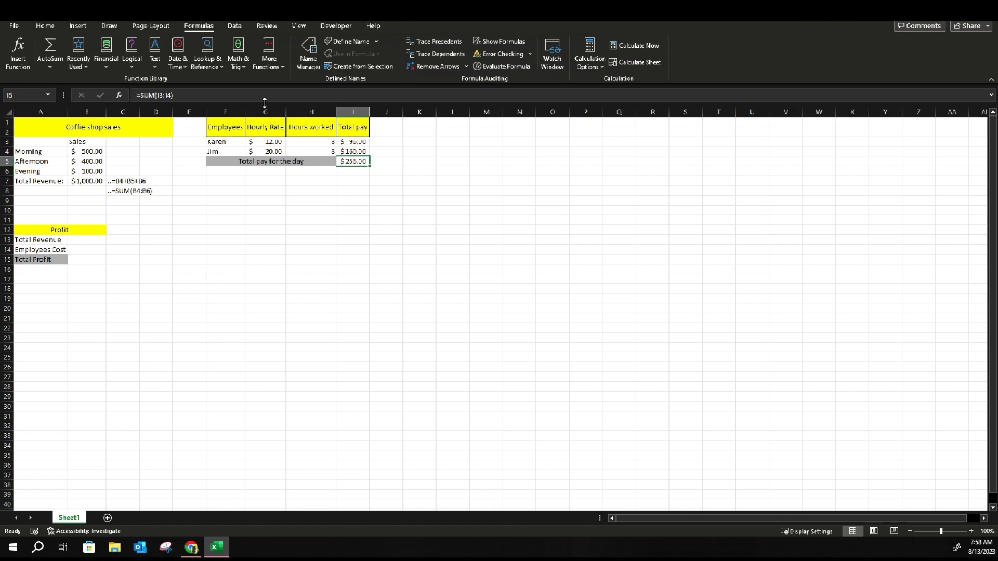
click(221, 95)
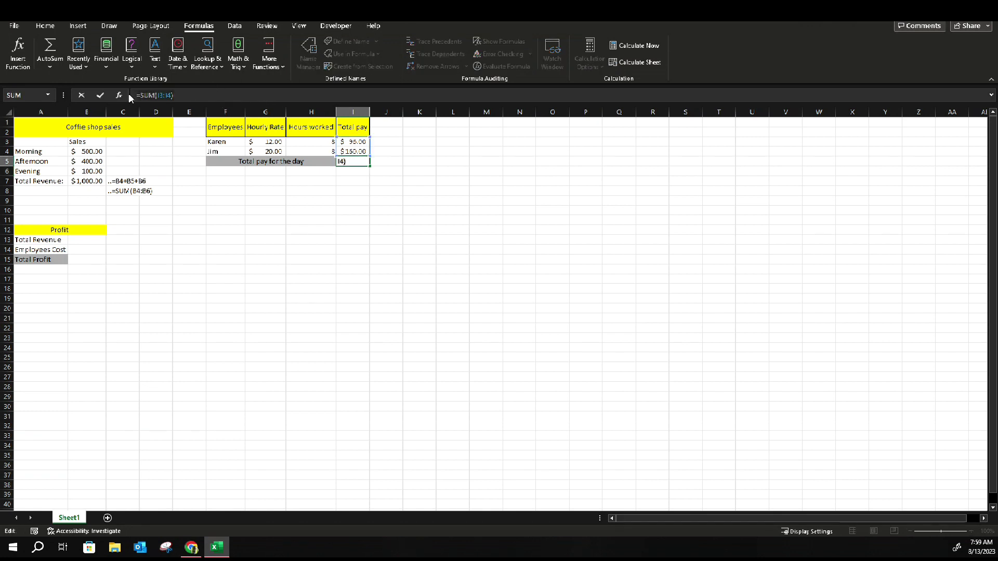
click(385, 165)
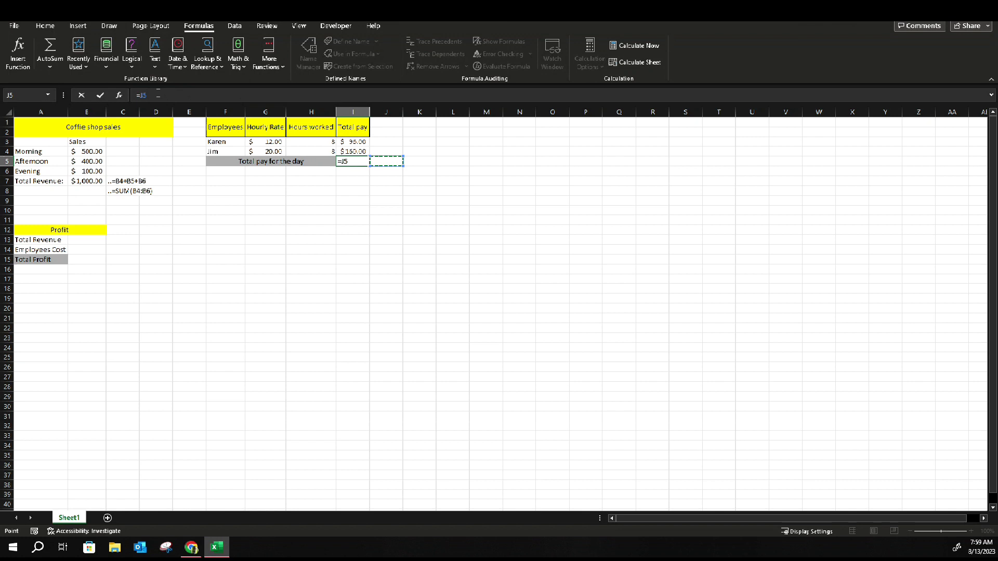
click(79, 95)
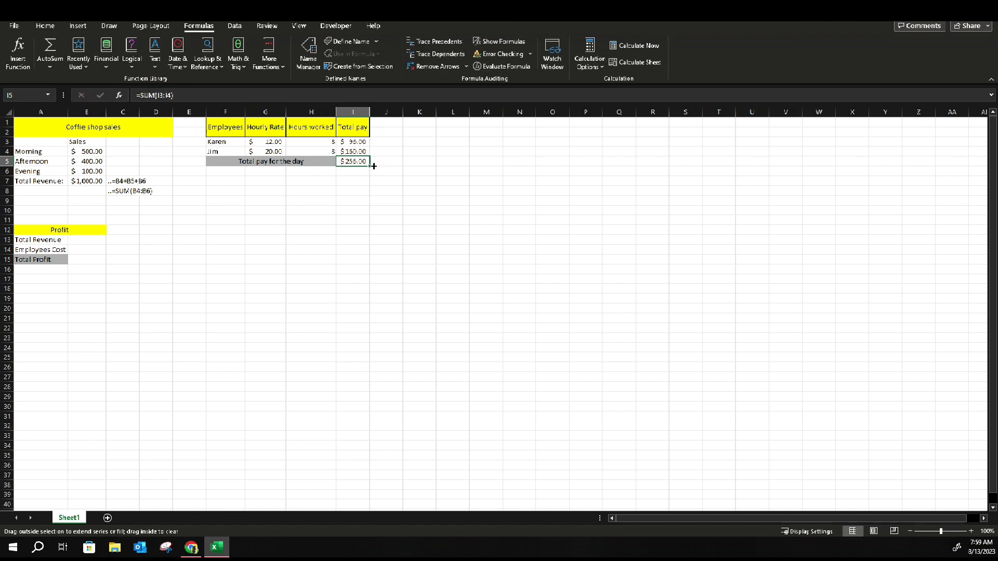
double_click(376, 161)
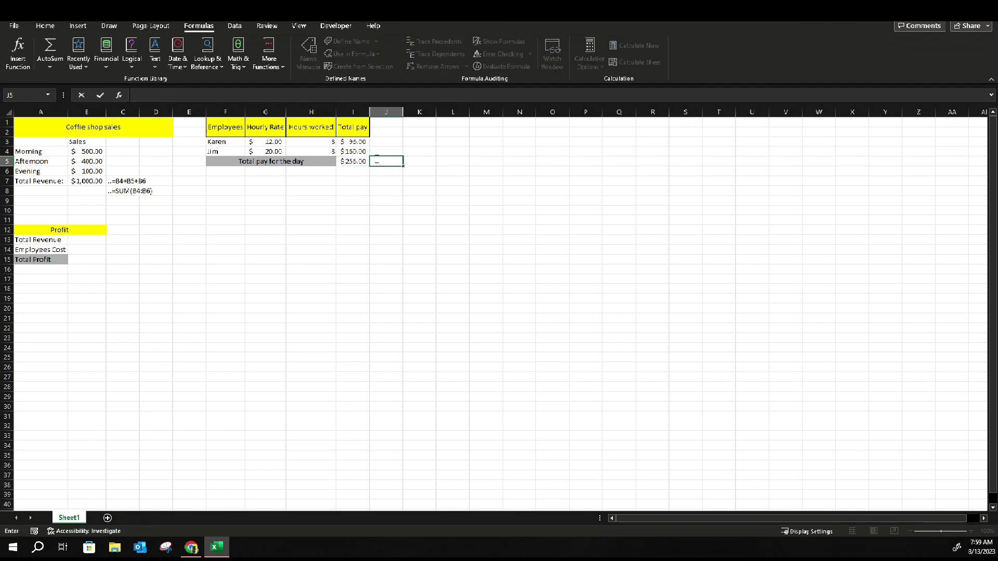
text(=SUM(I3:I4))
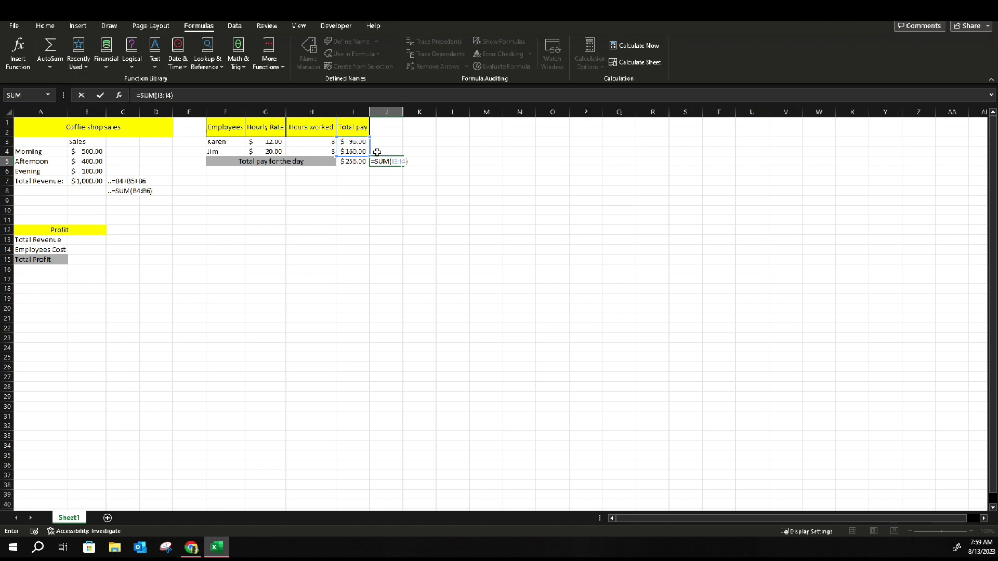
key(F2)
key(Home)
text(..)
key(Return)
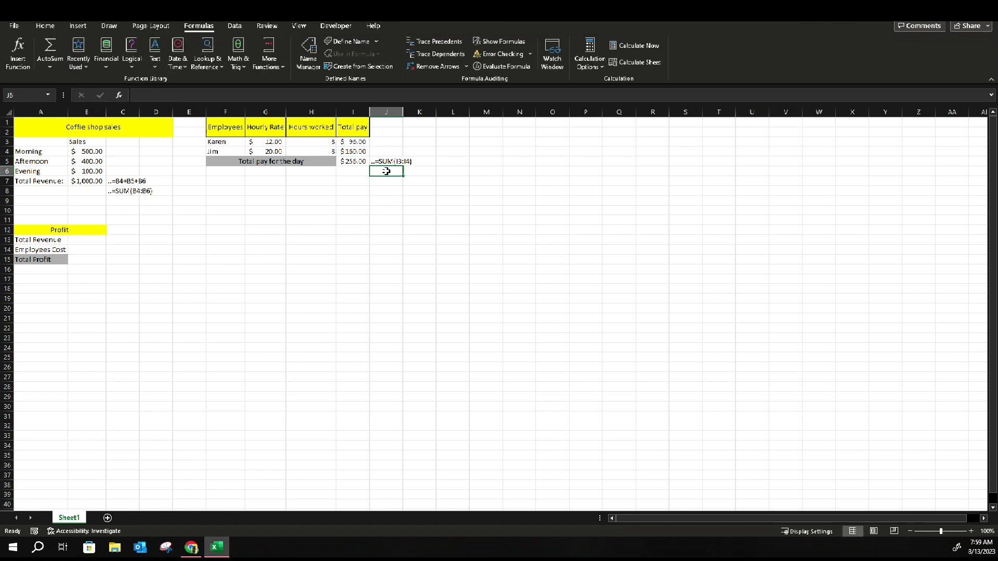
Step: Link Employees Cost B14 to the pay total with =I5, showing $256.00
click(358, 159)
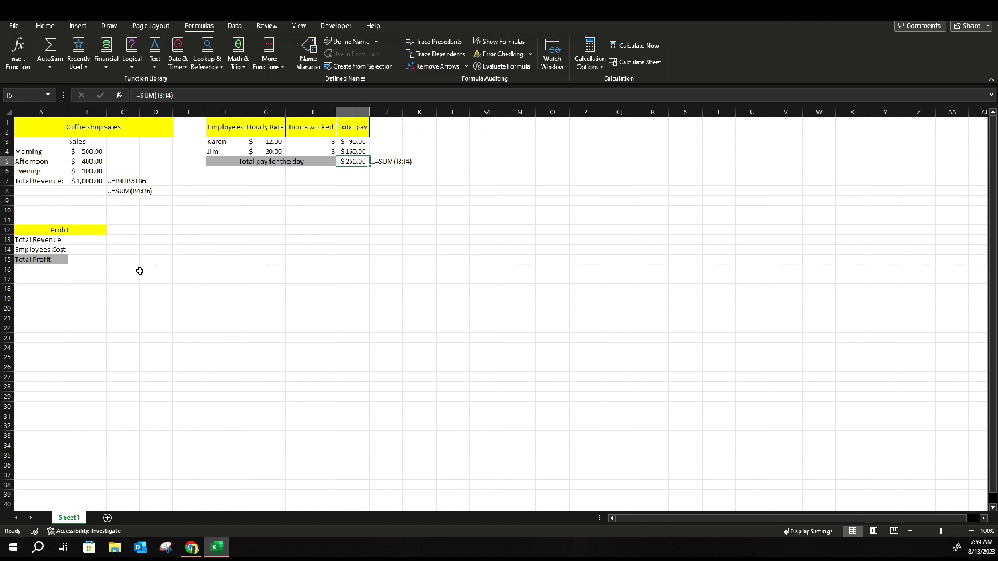
drag(127, 267, 169, 268)
click(80, 248)
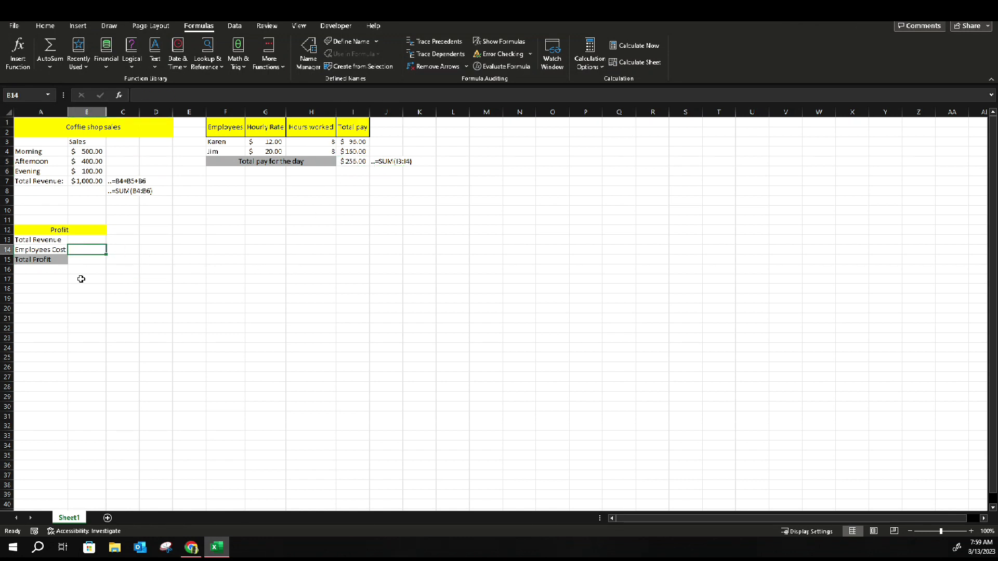
text(=)
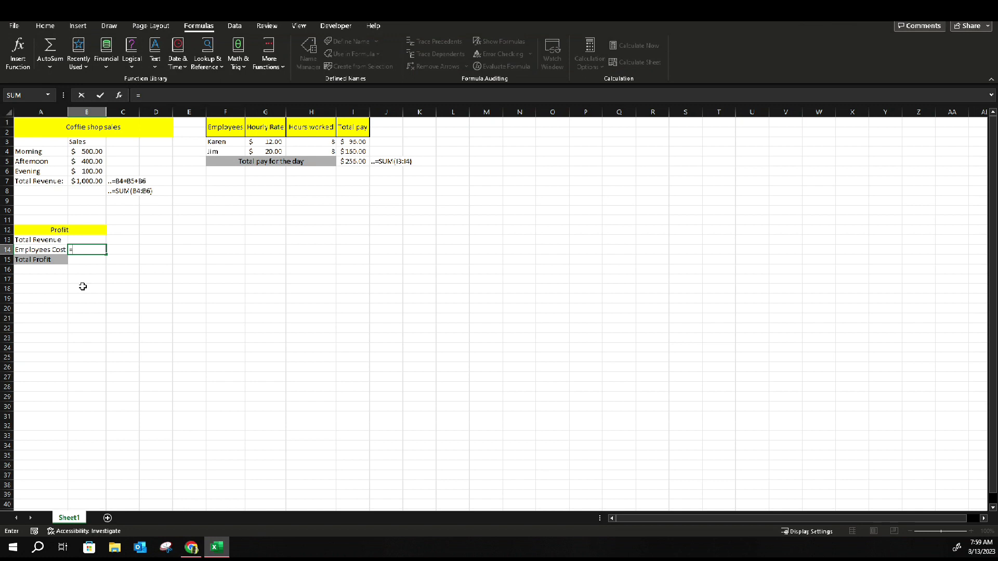
click(348, 161)
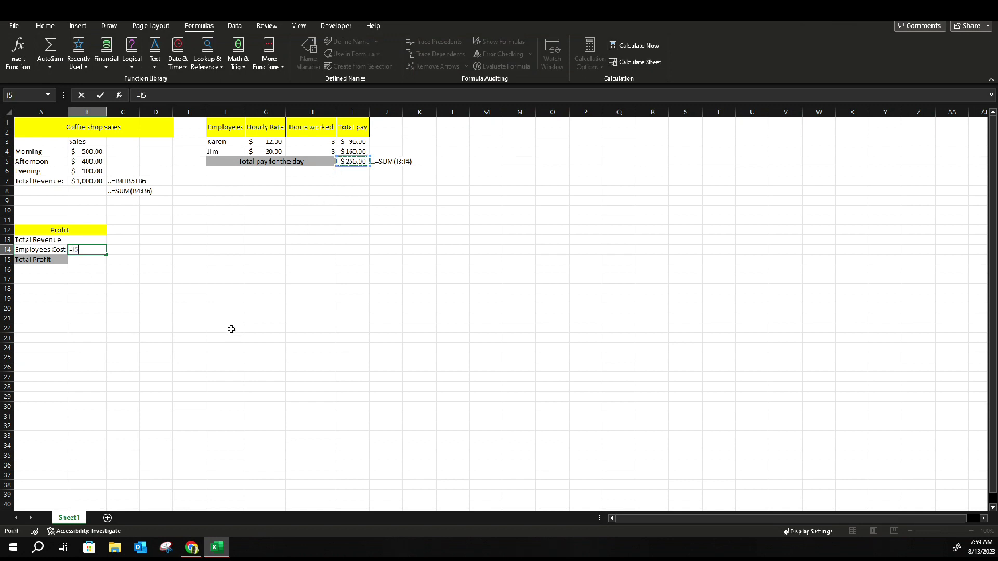
key(Return)
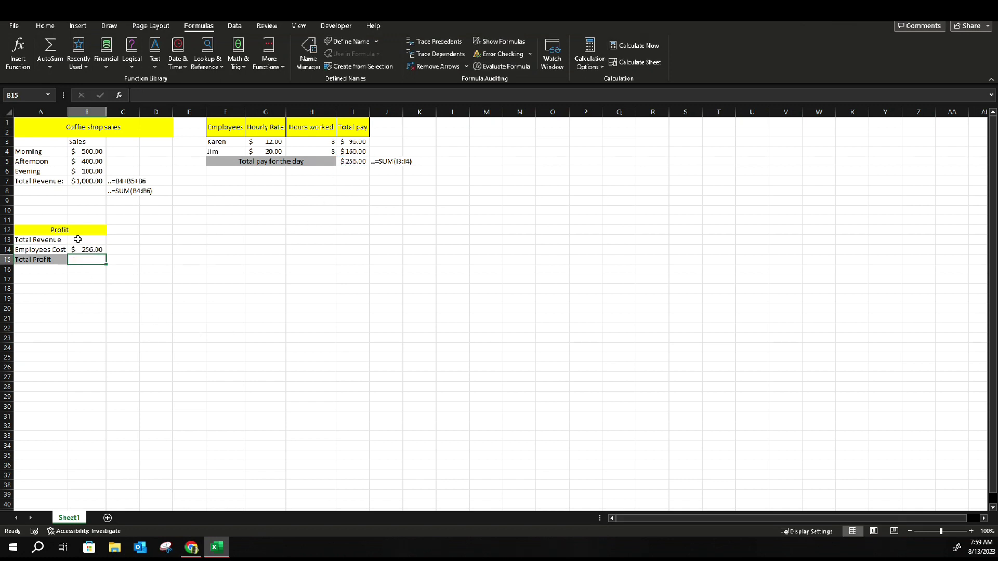
Step: Link Total Revenue B13 to the sales total with =B7, showing $1,000.00
click(175, 267)
click(93, 241)
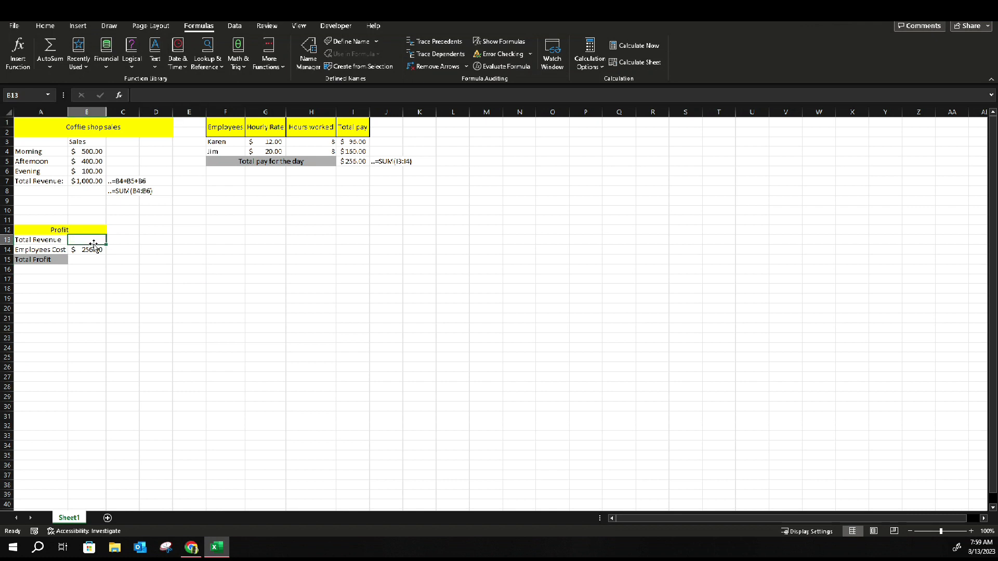
text(=)
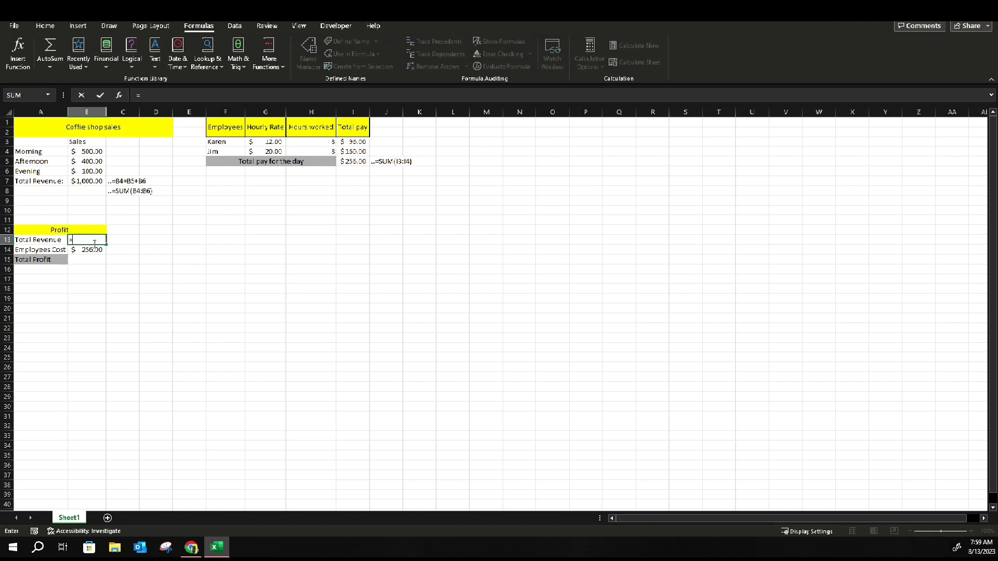
click(93, 181)
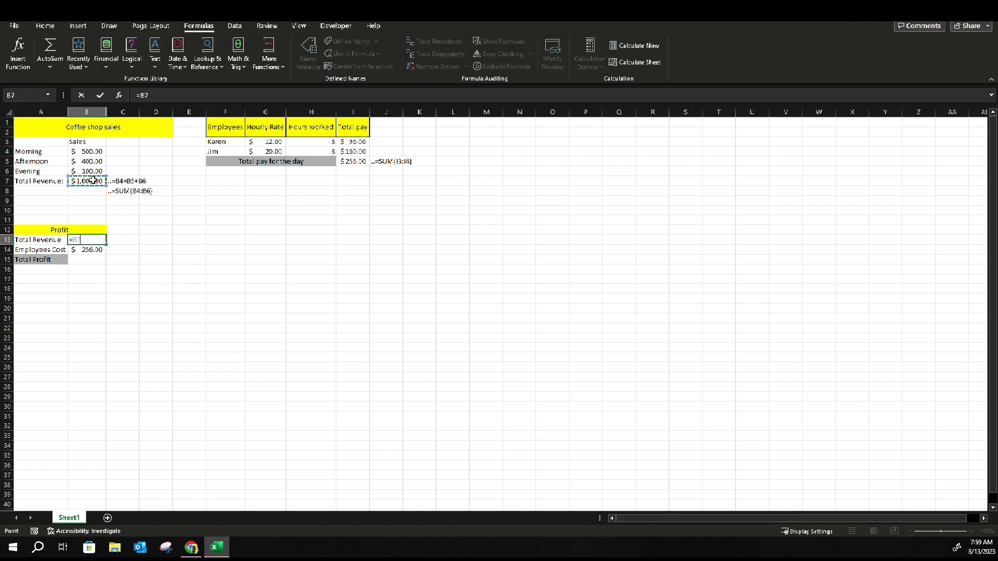
key(Return)
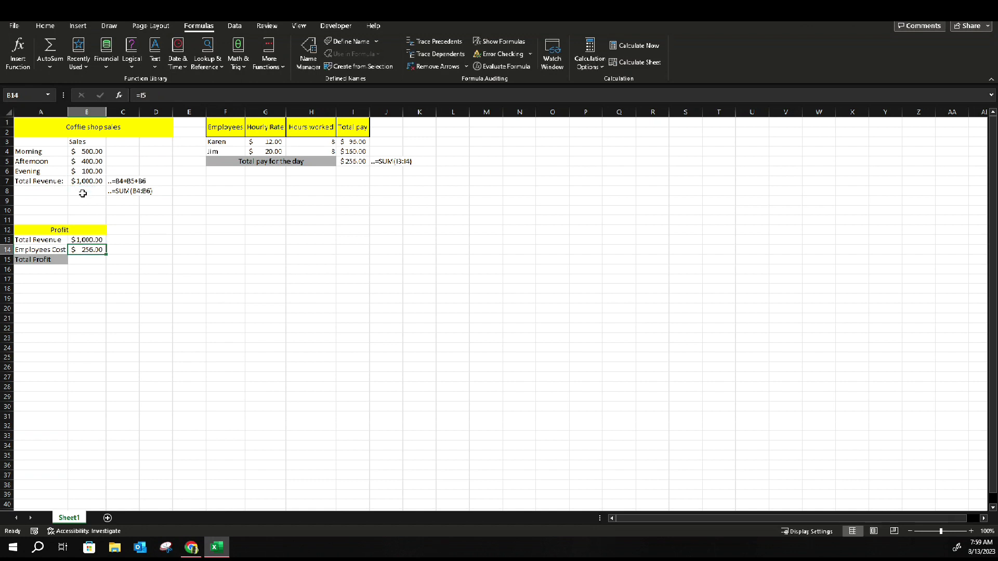
click(83, 258)
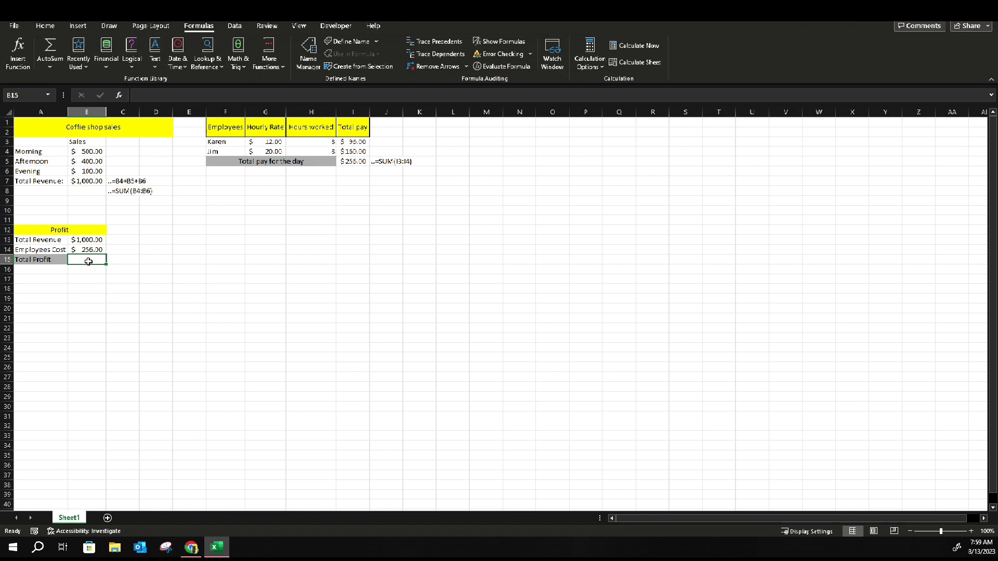
Step: Enter =B13-B14 in Total Profit cell B15 so it shows $744.00
text(=)
click(96, 241)
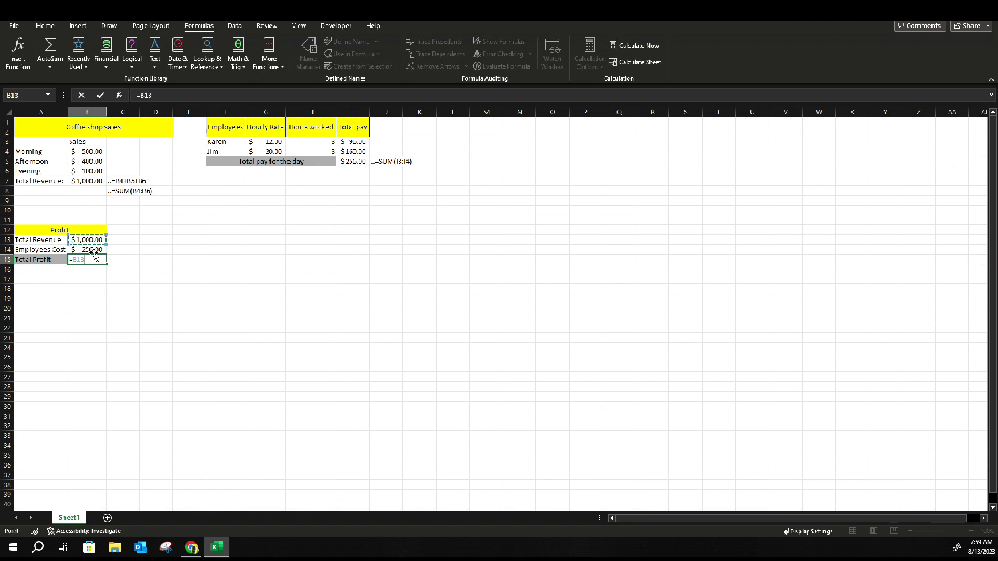
text(-)
click(96, 250)
key(Return)
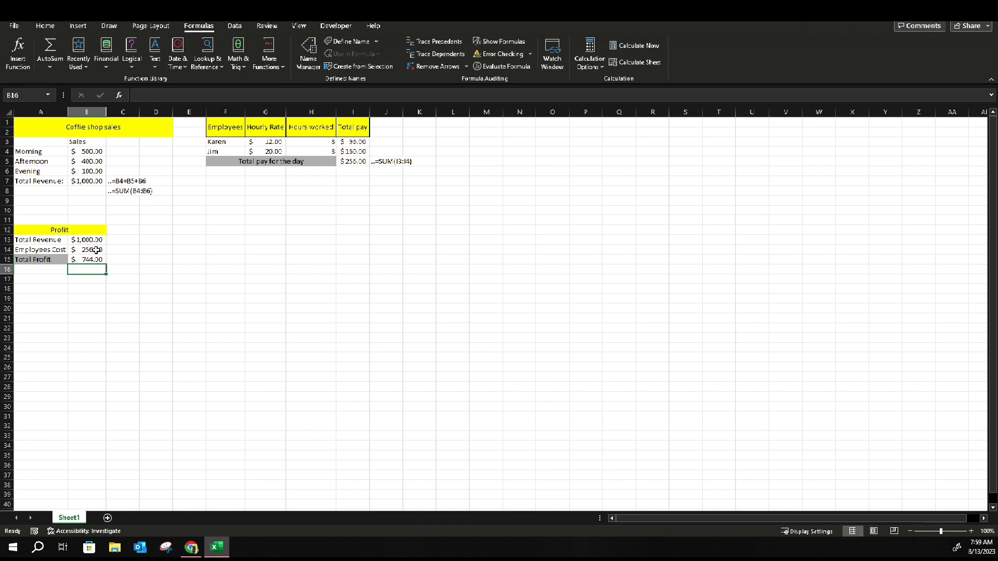